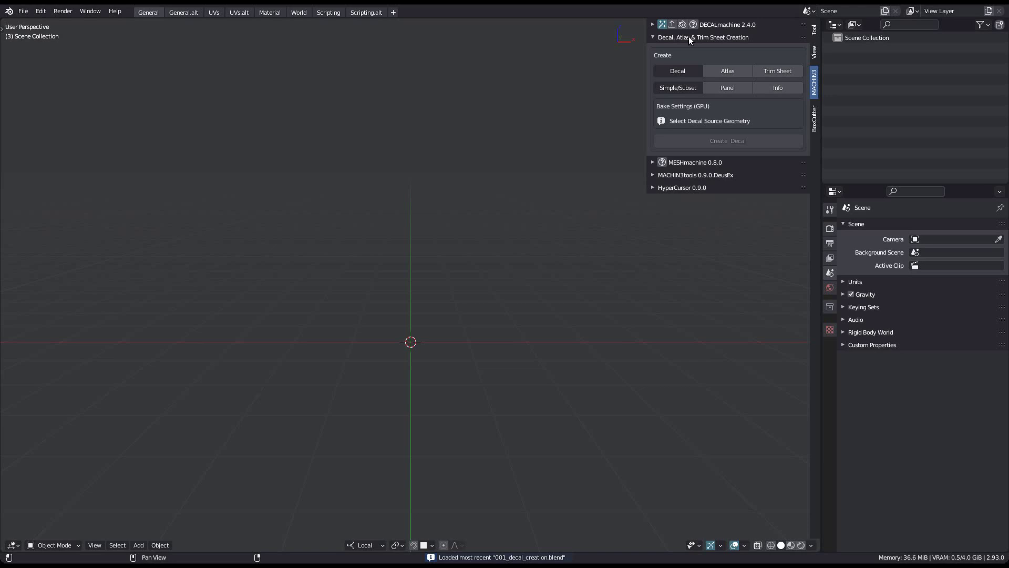
# Set the decal type to Info and load all the PNG images from Alert to X in the 001 decal creation folder.
pyautogui.click(778, 87)
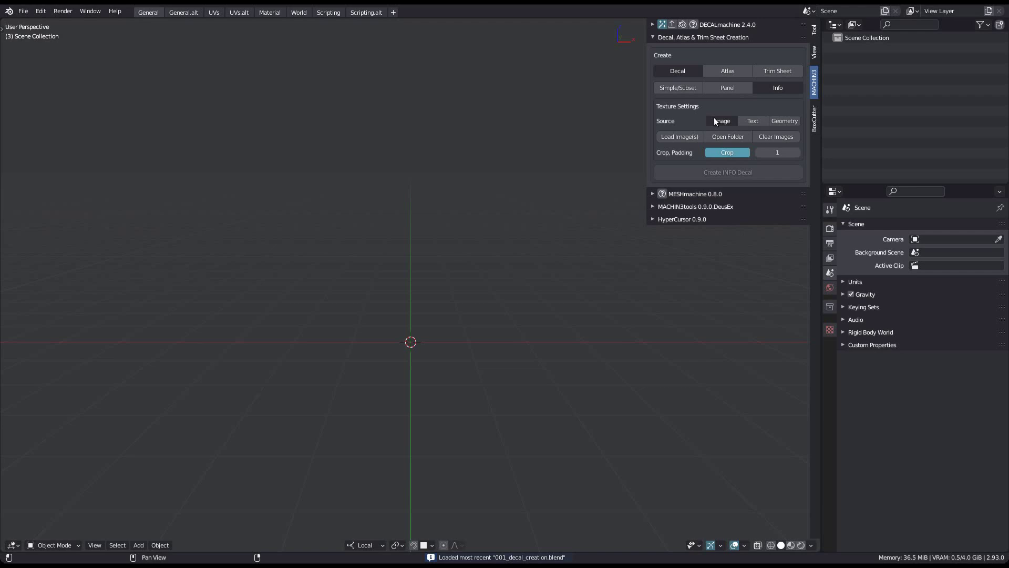
pyautogui.click(684, 138)
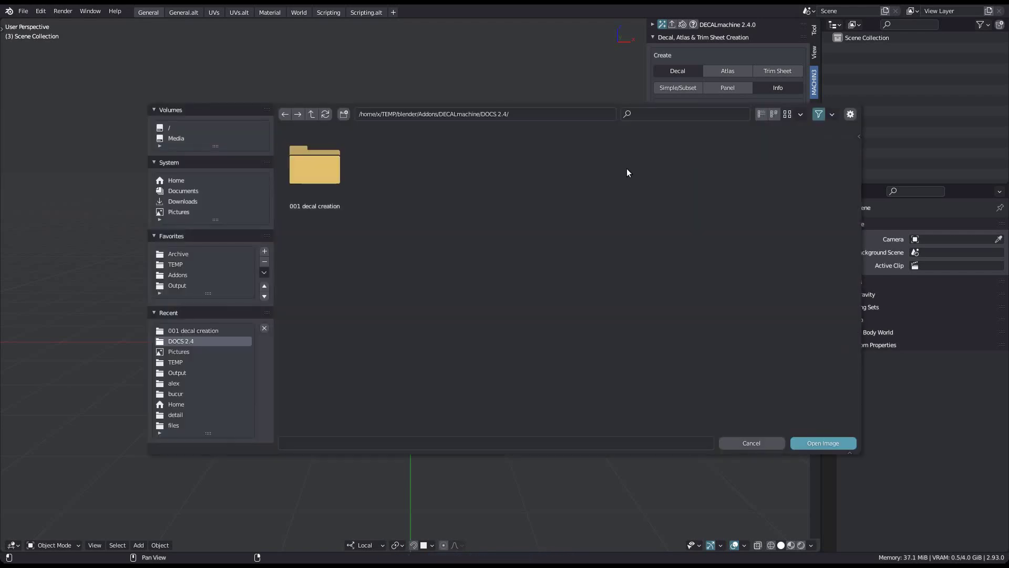
pyautogui.doubleClick(315, 166)
pyautogui.moveTo(310, 250); pyautogui.dragTo(818, 148)
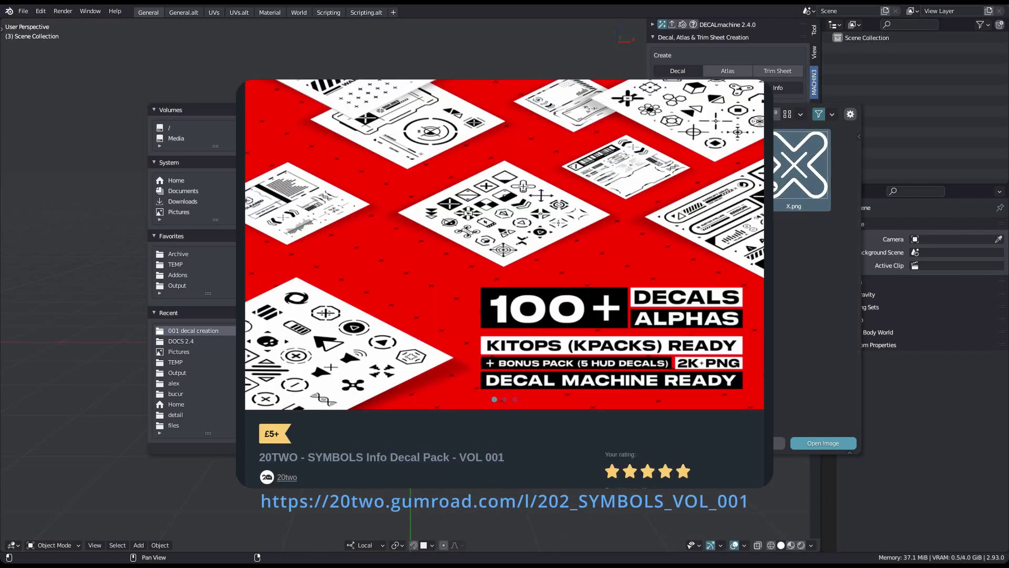
pyautogui.click(823, 443)
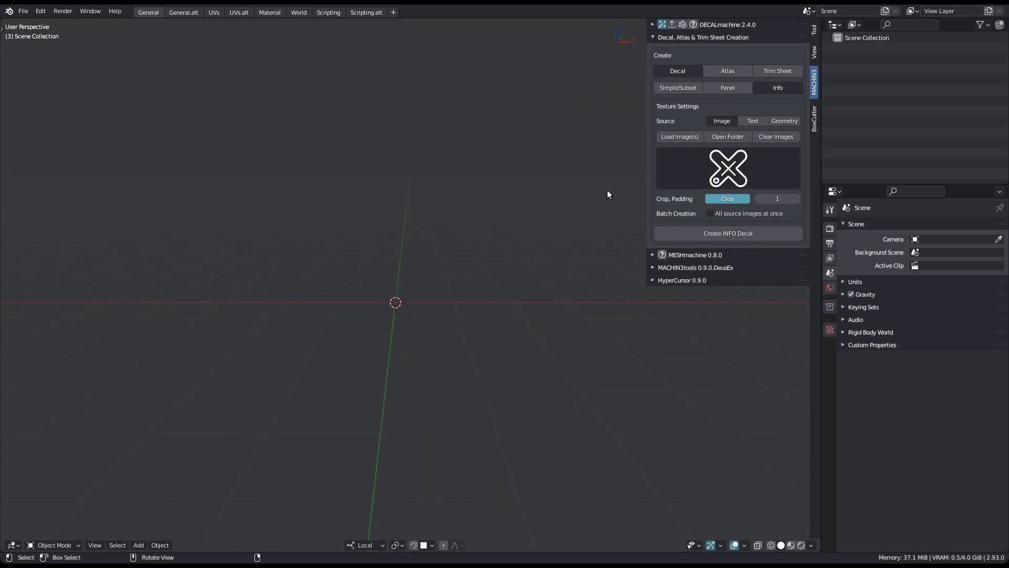
# Choose X.png among the loaded images, enable batch creation for all source images and batch create the INFO decals.
pyautogui.click(699, 160)
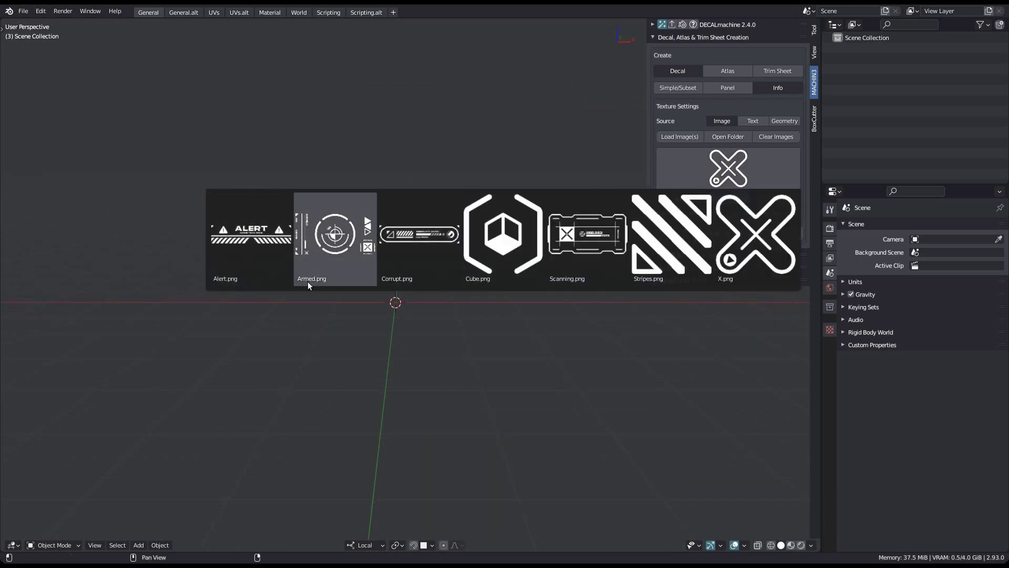
pyautogui.click(735, 269)
pyautogui.moveTo(526, 258); pyautogui.dragTo(473, 228, button='middle')
pyautogui.click(711, 213)
pyautogui.moveTo(605, 239); pyautogui.dragTo(525, 249, button='middle')
pyautogui.click(710, 231)
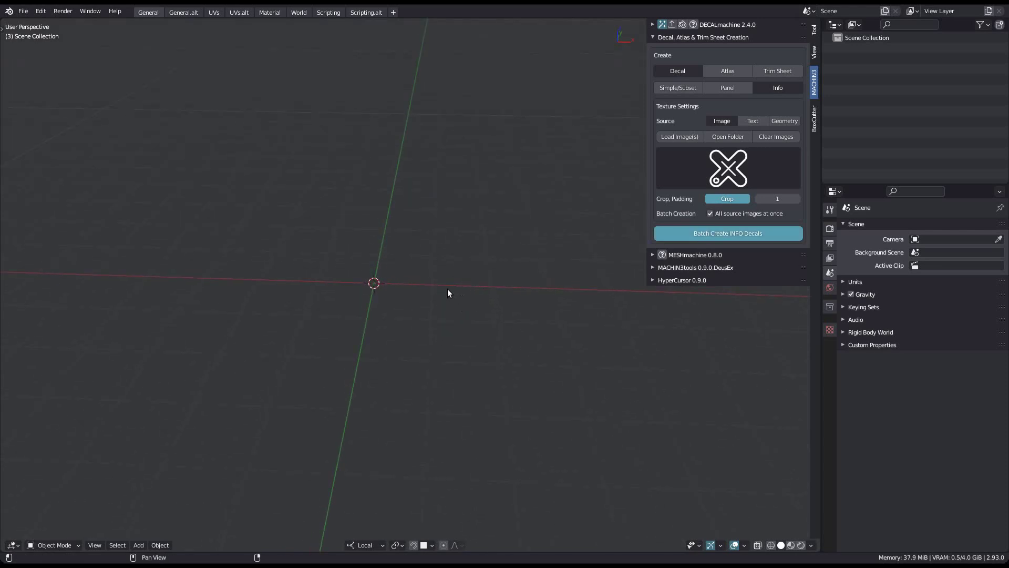
# Switch the viewport to material shading with overlays shown around the new row of decals.
pyautogui.press('z')
pyautogui.click(474, 295)
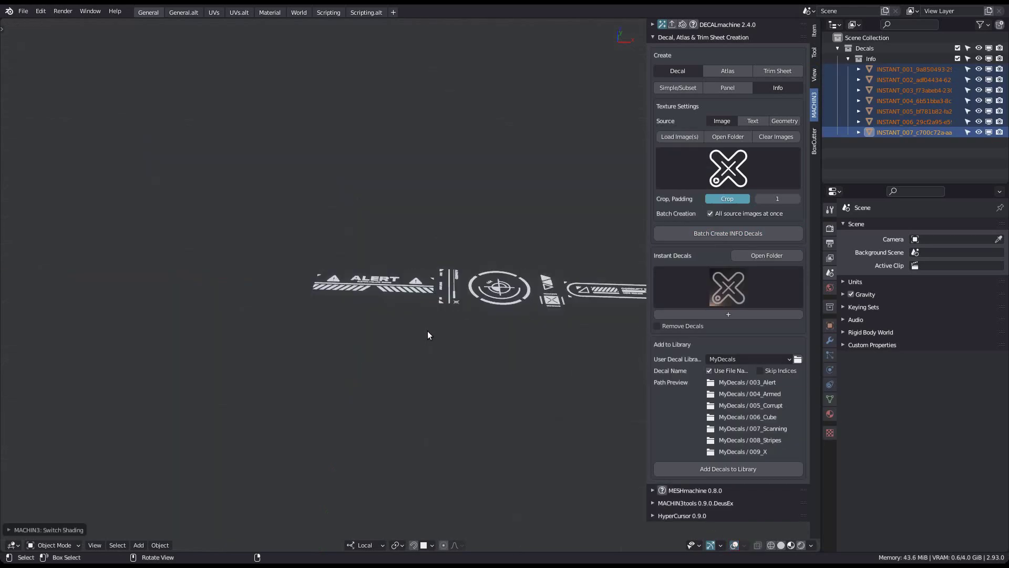
pyautogui.moveTo(440, 332)
pyautogui.keyDown('shift'); pyautogui.mouseDown(button='middle')
pyautogui.moveTo(366, 318)
pyautogui.moveTo(238, 351)
pyautogui.moveTo(160, 348)
pyautogui.mouseUp(button='middle'); pyautogui.keyUp('shift')
pyautogui.press('z')
pyautogui.click(441, 316)
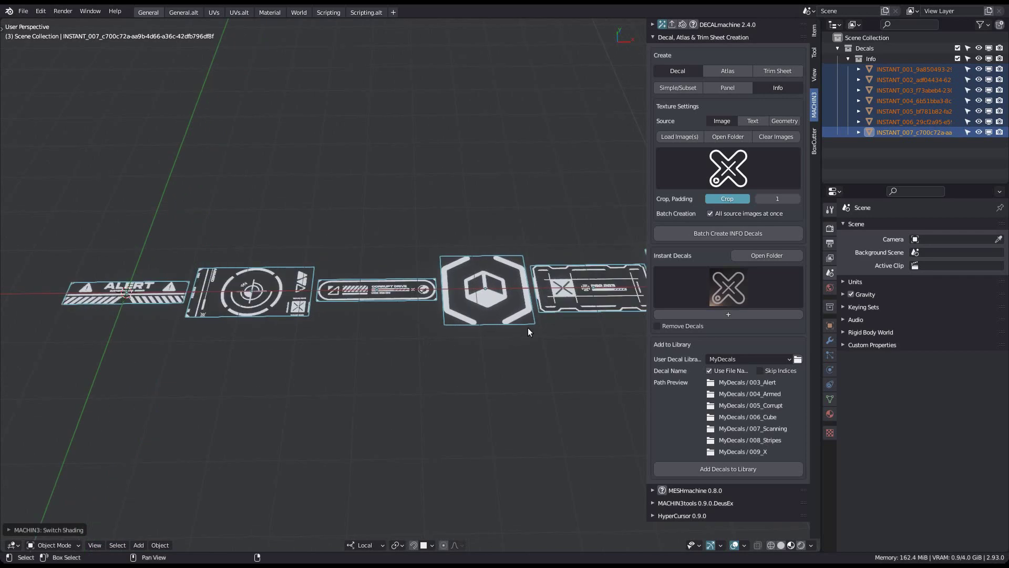
# Look along the row of created decals and widen the sidebar holding the decal creation settings.
pyautogui.keyDown('shift'); pyautogui.moveTo(528, 327); pyautogui.dragTo(306, 315, button='middle'); pyautogui.keyUp('shift')
pyautogui.scroll(4, 511, 294)
pyautogui.scroll(-6, 510, 297)
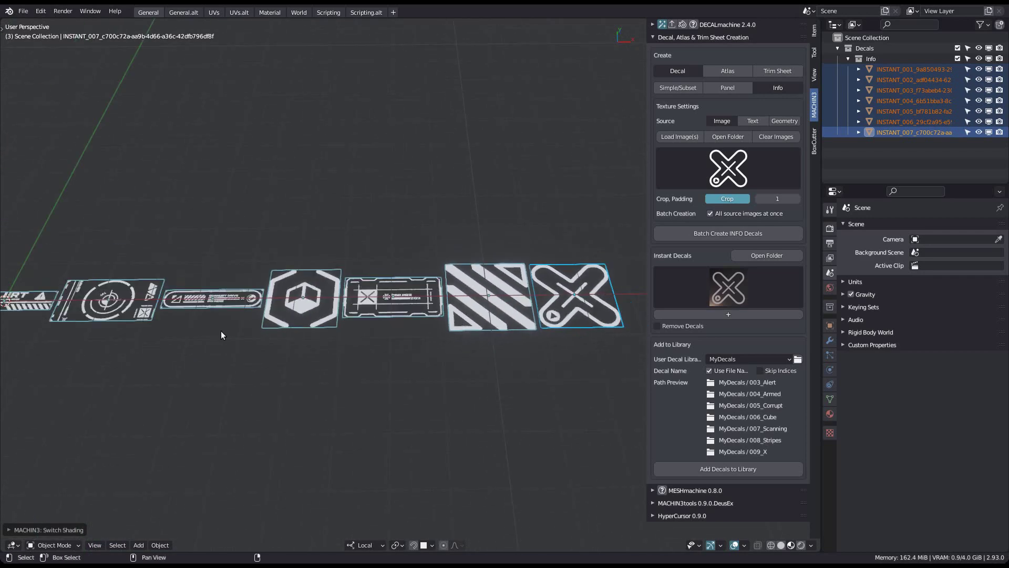
pyautogui.keyDown('shift'); pyautogui.moveTo(221, 337); pyautogui.dragTo(508, 322, button='middle'); pyautogui.keyUp('shift')
pyautogui.moveTo(376, 307); pyautogui.dragTo(568, 342, button='middle')
pyautogui.moveTo(644, 360); pyautogui.dragTo(559, 357)
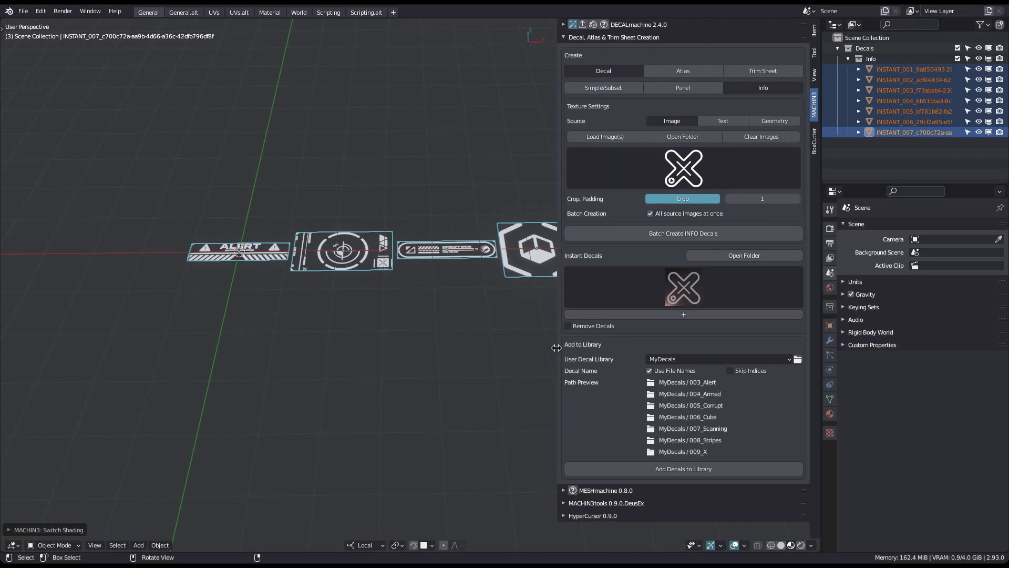
pyautogui.keyDown('shift'); pyautogui.moveTo(371, 322); pyautogui.dragTo(334, 300, button='middle'); pyautogui.keyUp('shift')
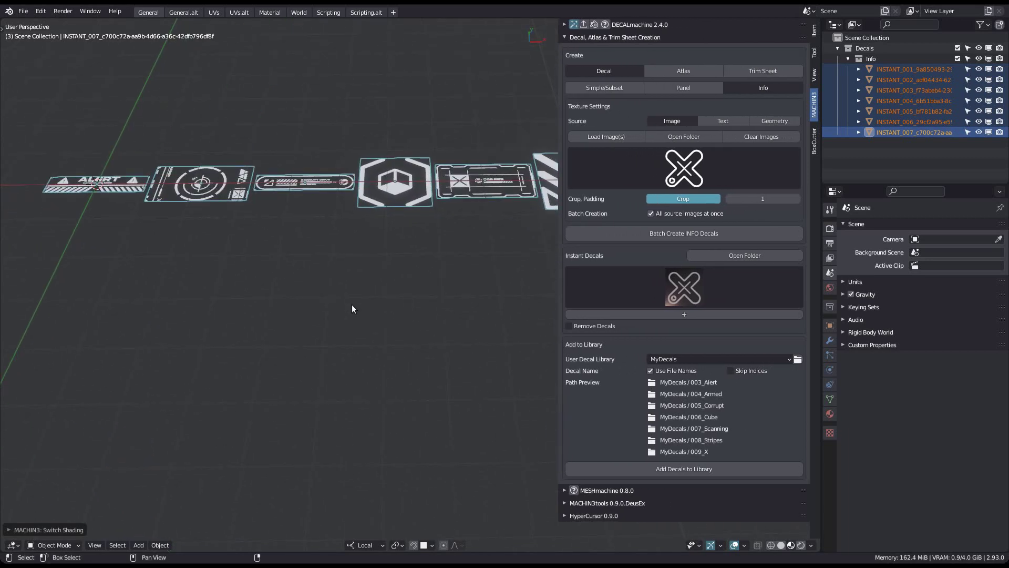
# Compare the library path preview without and with Use File Names, and enable Skip Indices.
pyautogui.click(650, 372)
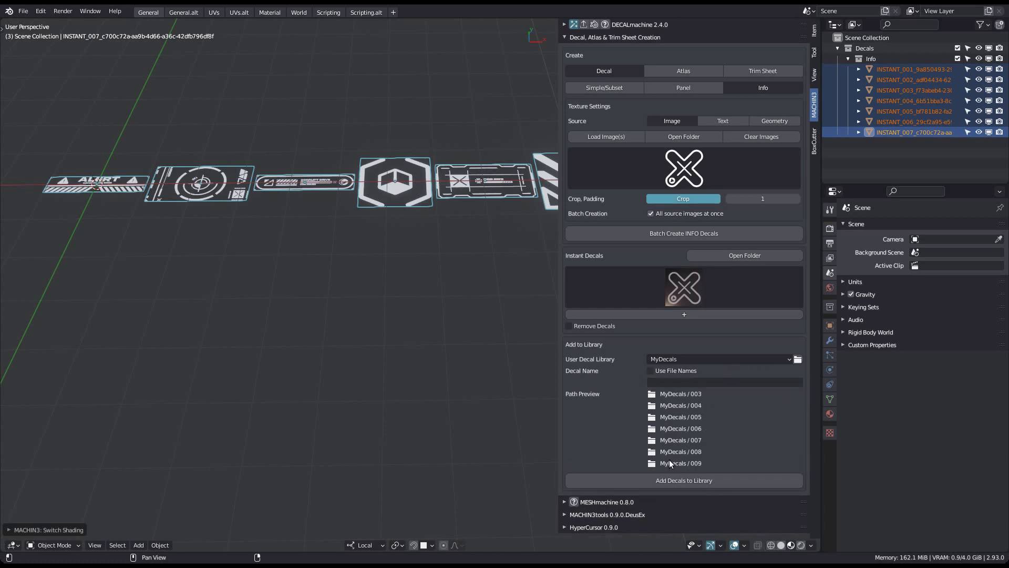
pyautogui.click(651, 371)
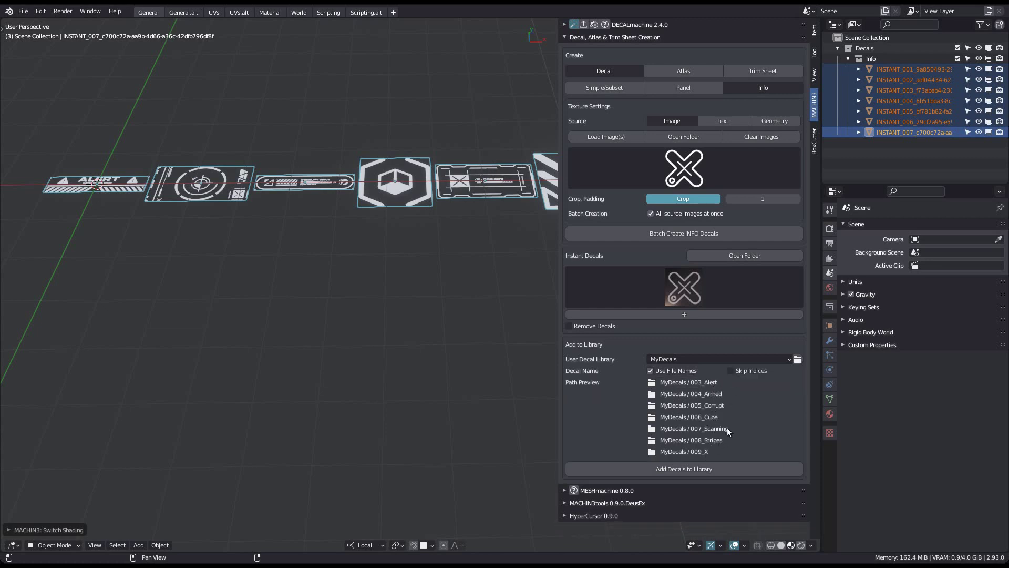
pyautogui.click(731, 372)
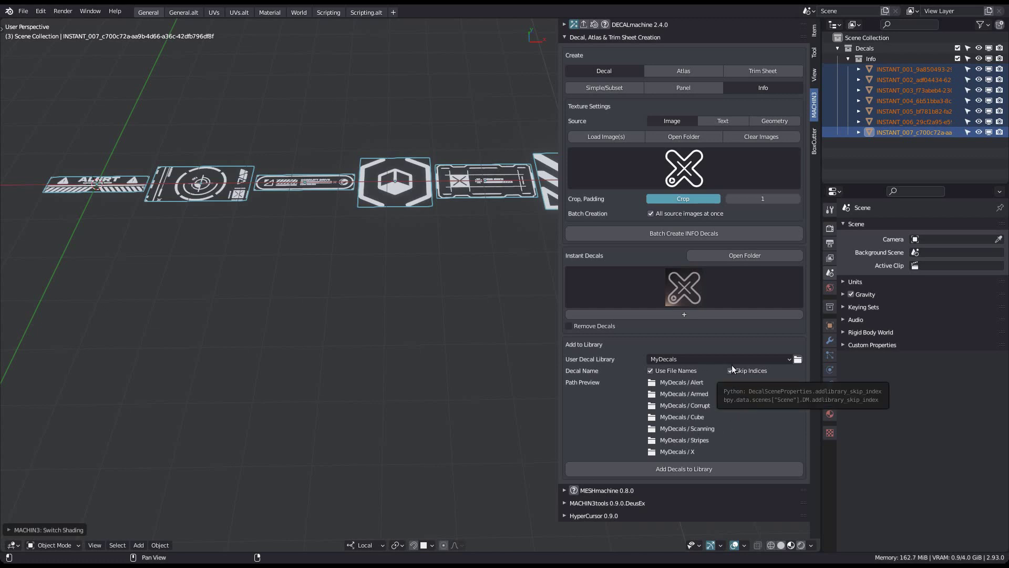
# Disable Use File Names, set the custom decal name to myname and compare the paths without and with Skip Indices.
pyautogui.click(688, 370)
pyautogui.click(690, 381)
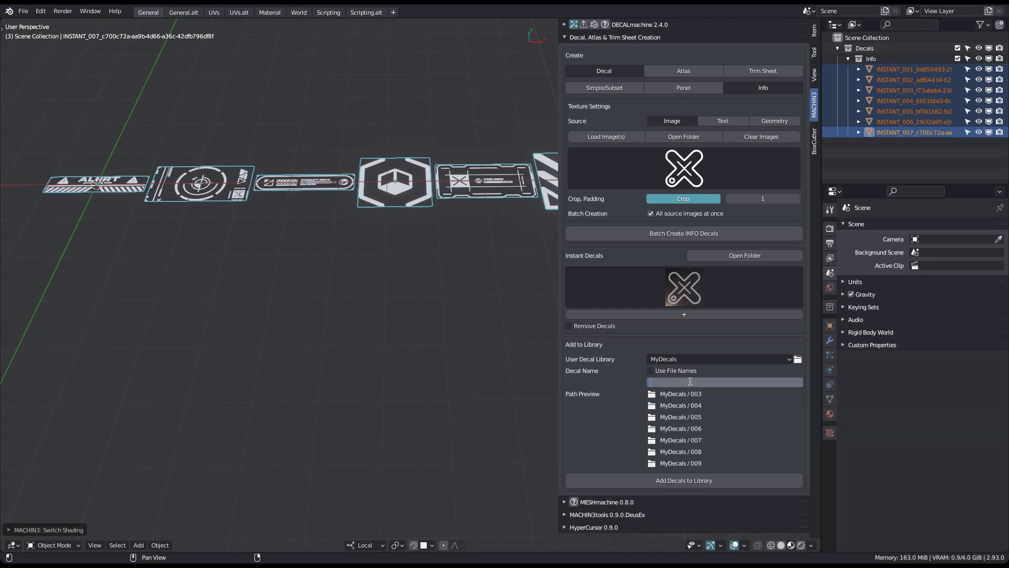
pyautogui.write('myname')
pyautogui.press('Return')
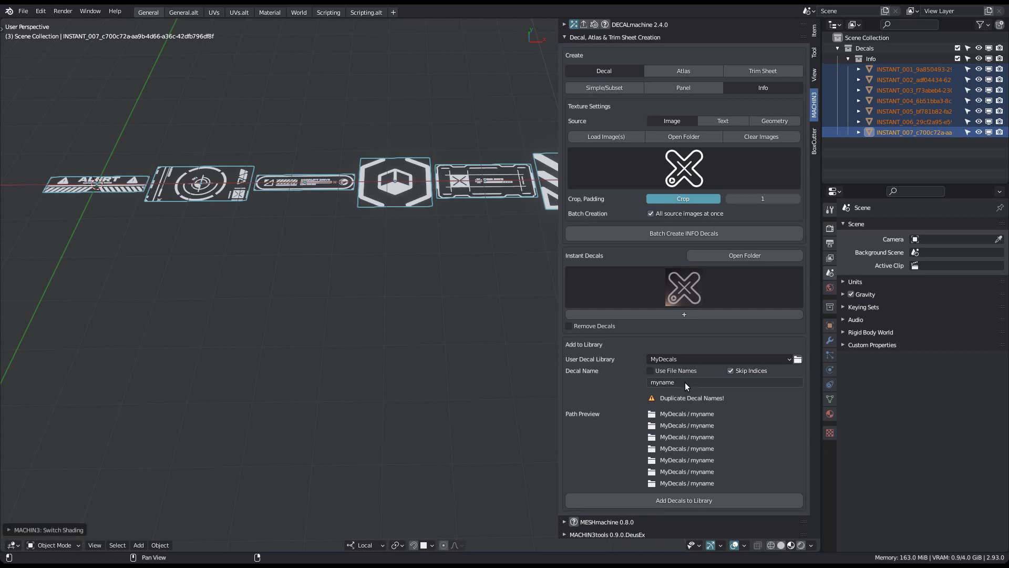
pyautogui.click(730, 370)
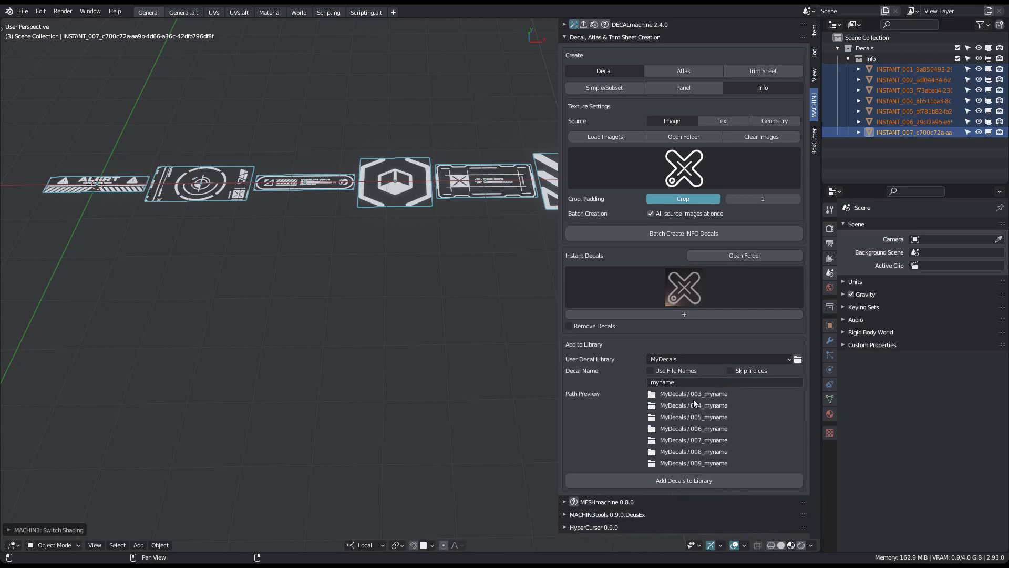
pyautogui.click(733, 371)
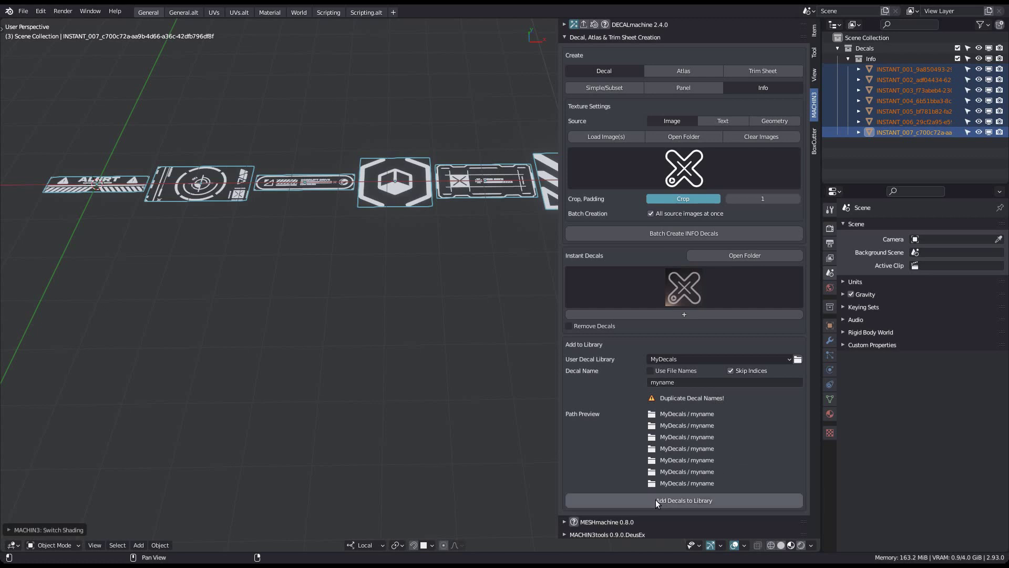
# Re-enable Use File Names, keep Skip Indices on and add the decals to the MyDecals library.
pyautogui.click(675, 371)
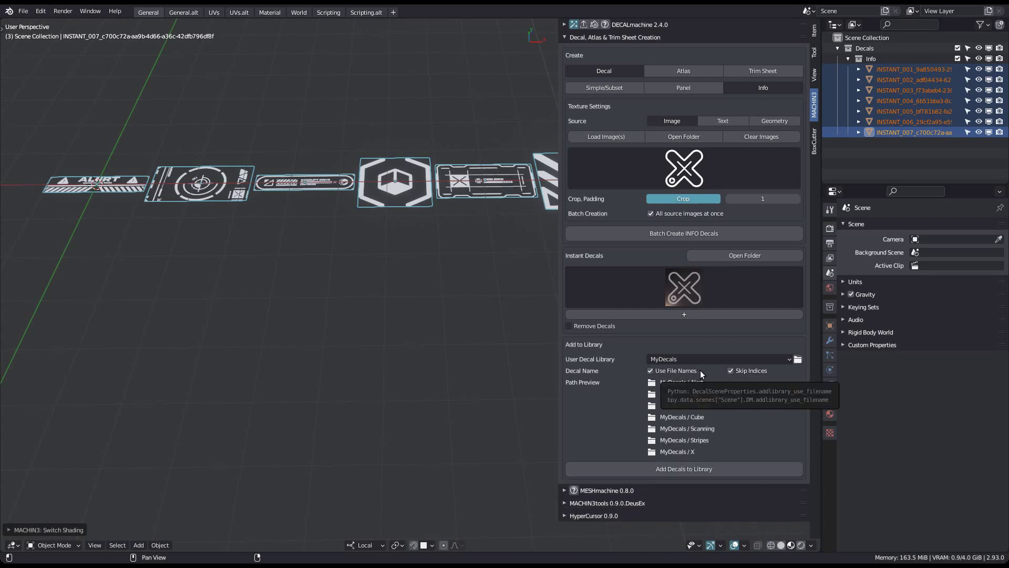
pyautogui.click(737, 370)
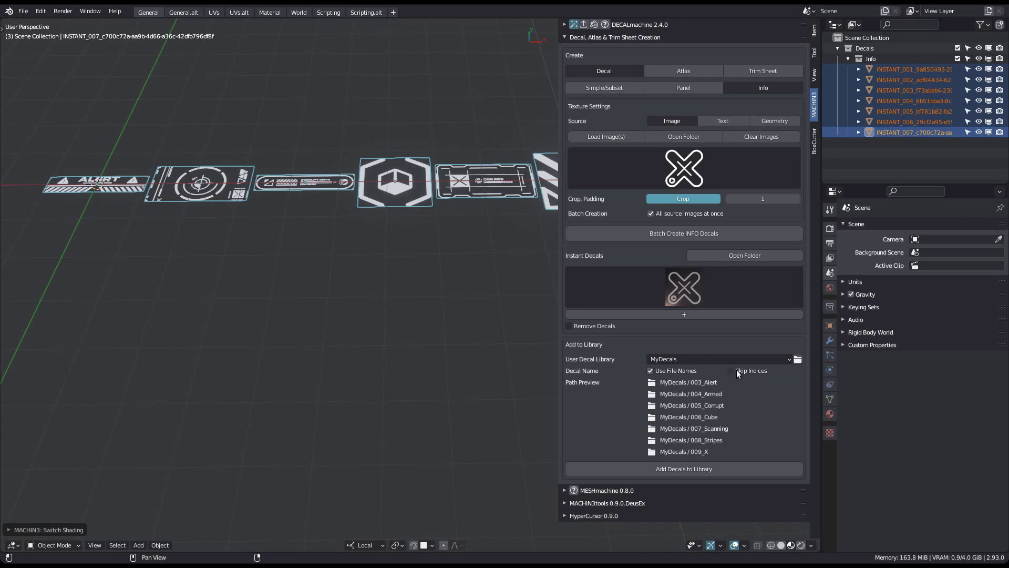
pyautogui.click(736, 370)
pyautogui.keyDown('shift'); pyautogui.moveTo(439, 381); pyautogui.dragTo(515, 365, button='middle'); pyautogui.keyUp('shift')
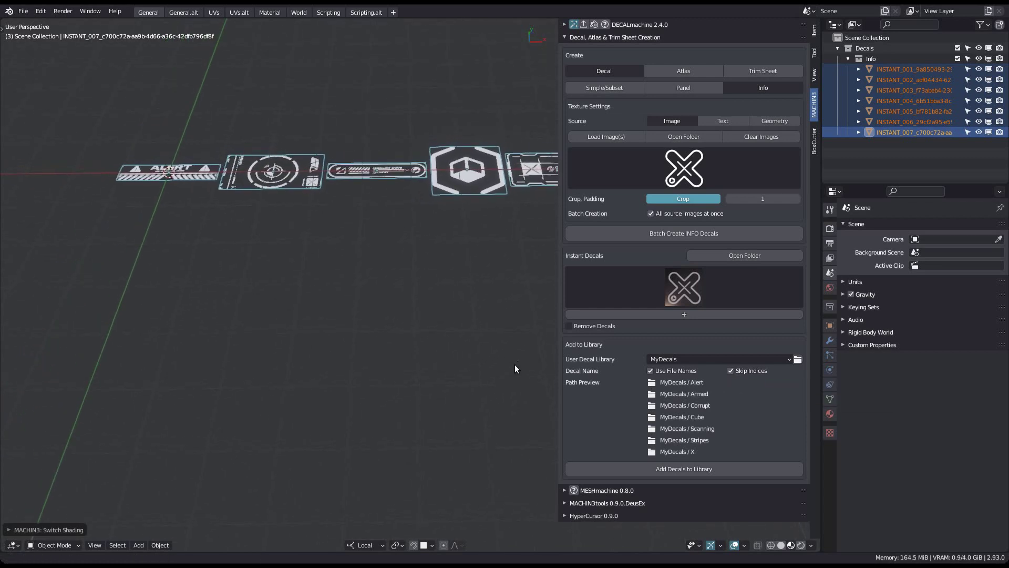
pyautogui.click(669, 472)
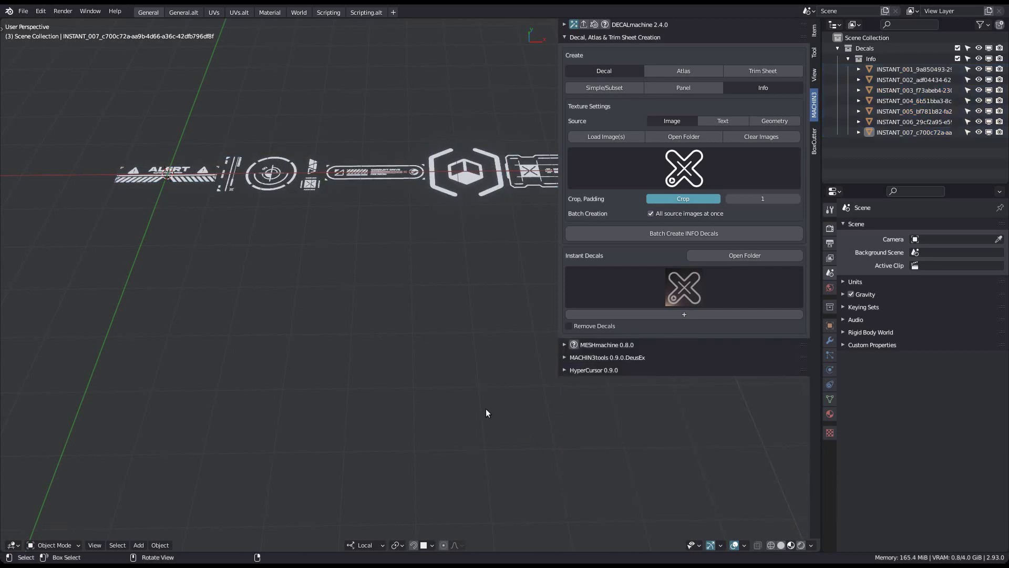
# Insert the X decal from the MyDecals library and delete the inserted decal again.
pyautogui.keyDown('shift'); pyautogui.moveTo(420, 346); pyautogui.dragTo(415, 402, button='middle'); pyautogui.keyUp('shift')
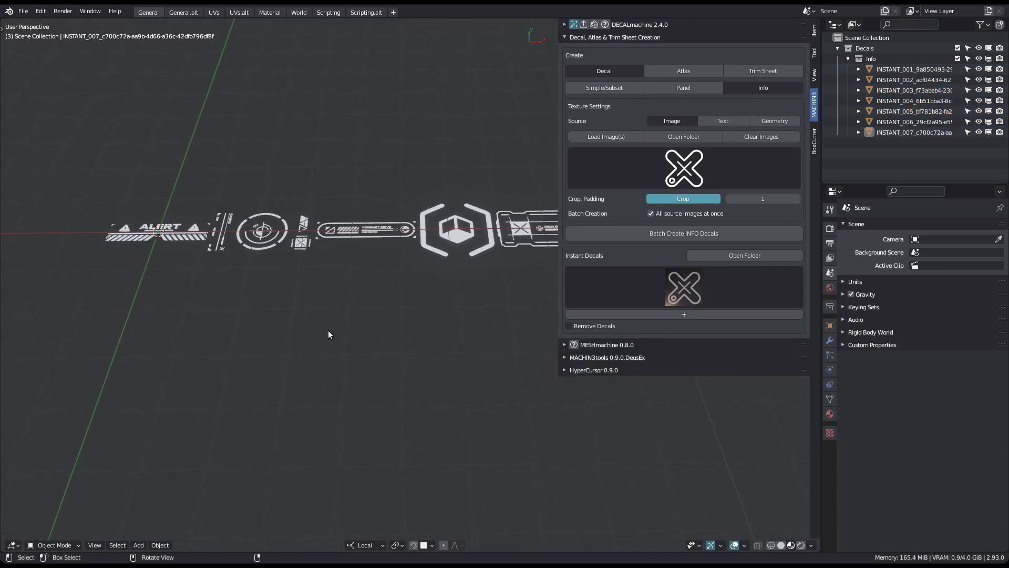
pyautogui.press('d')
pyautogui.click(405, 363)
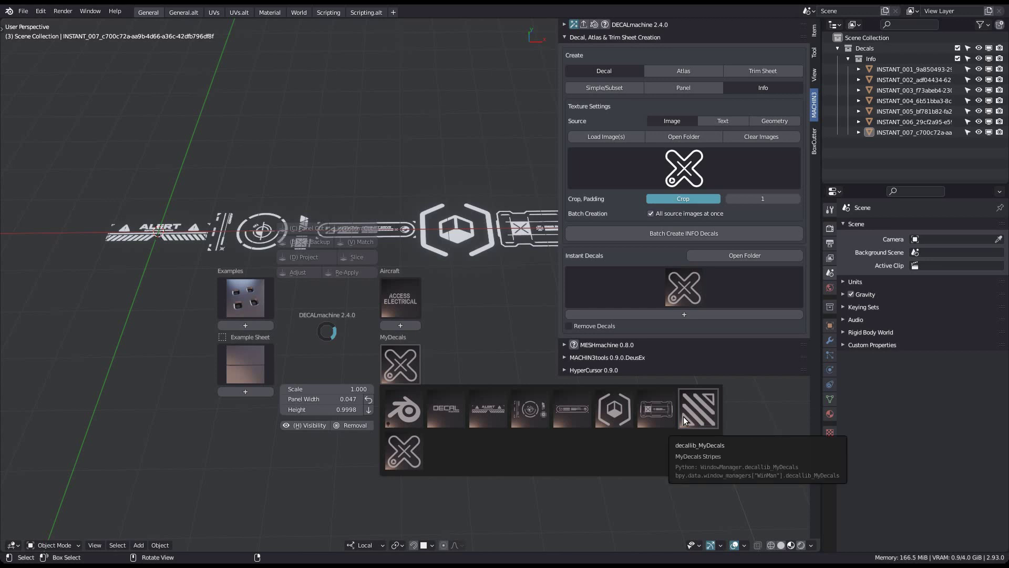
pyautogui.click(403, 464)
pyautogui.keyDown('shift'); pyautogui.moveTo(351, 358); pyautogui.dragTo(365, 386, button='middle'); pyautogui.keyUp('shift')
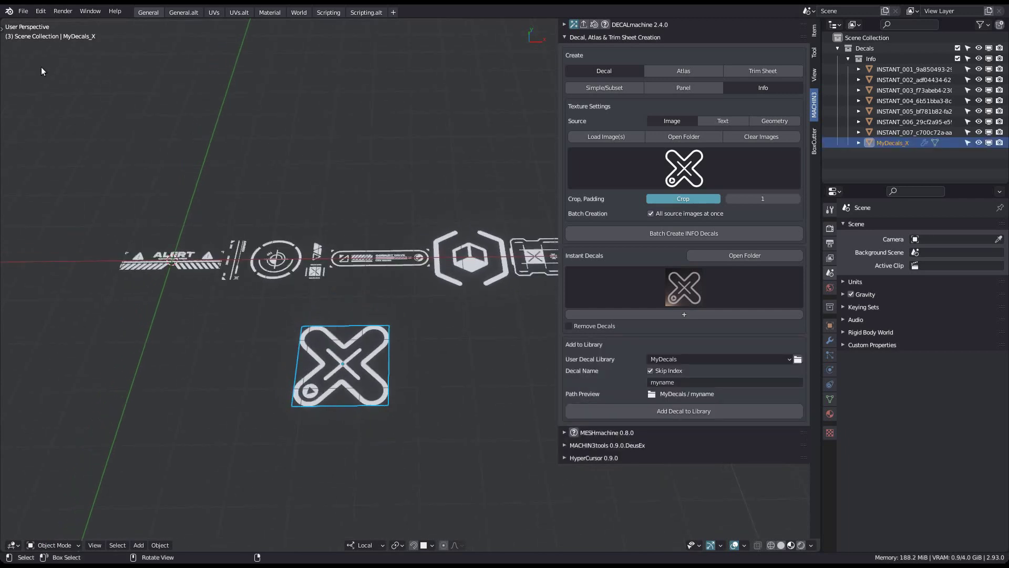
pyautogui.press('x')
pyautogui.click(312, 354)
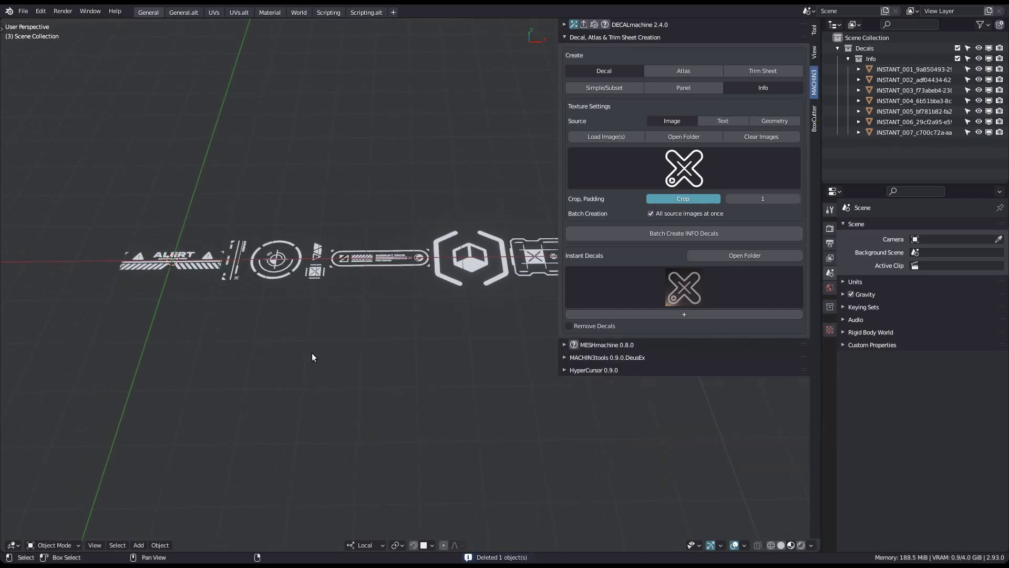
# Select the Armed, Corrupt and Cube decals in the row.
pyautogui.keyDown('shift'); pyautogui.moveTo(311, 357); pyautogui.dragTo(248, 406, button='middle'); pyautogui.keyUp('shift')
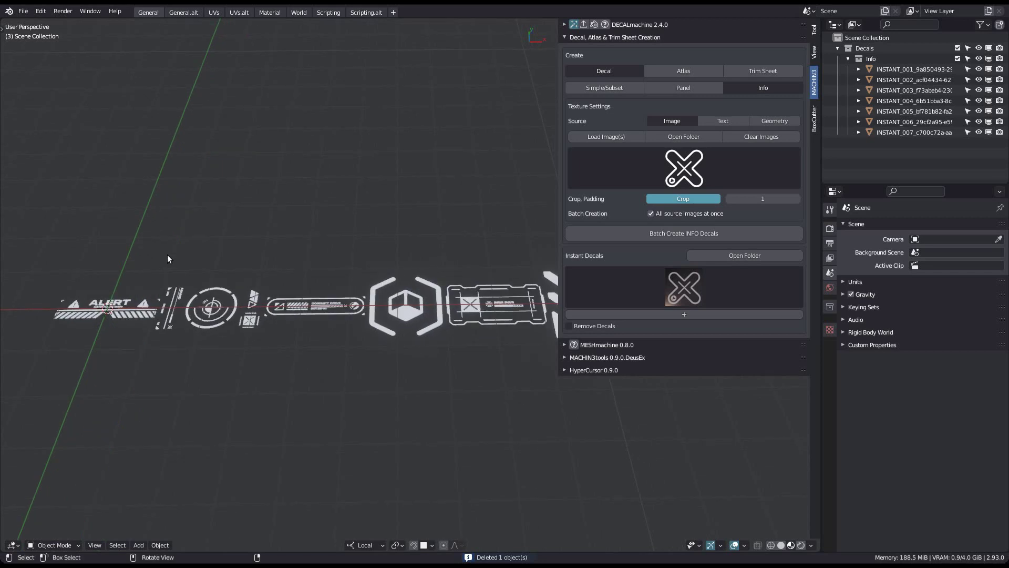
pyautogui.moveTo(200, 227); pyautogui.dragTo(414, 362)
pyautogui.keyDown('shift'); pyautogui.moveTo(413, 373); pyautogui.dragTo(400, 363, button='middle'); pyautogui.keyUp('shift')
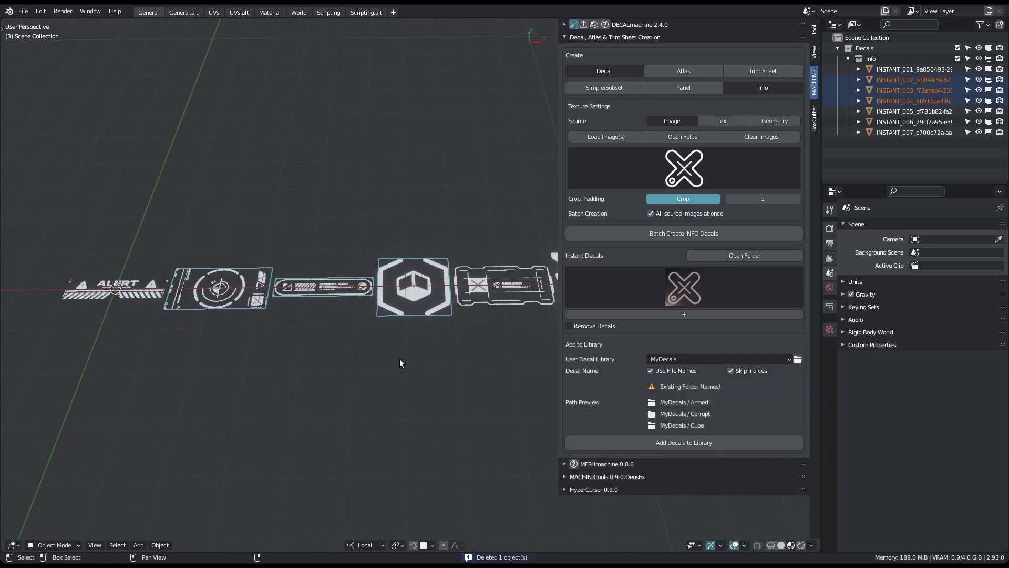
pyautogui.scroll(2, 400, 363)
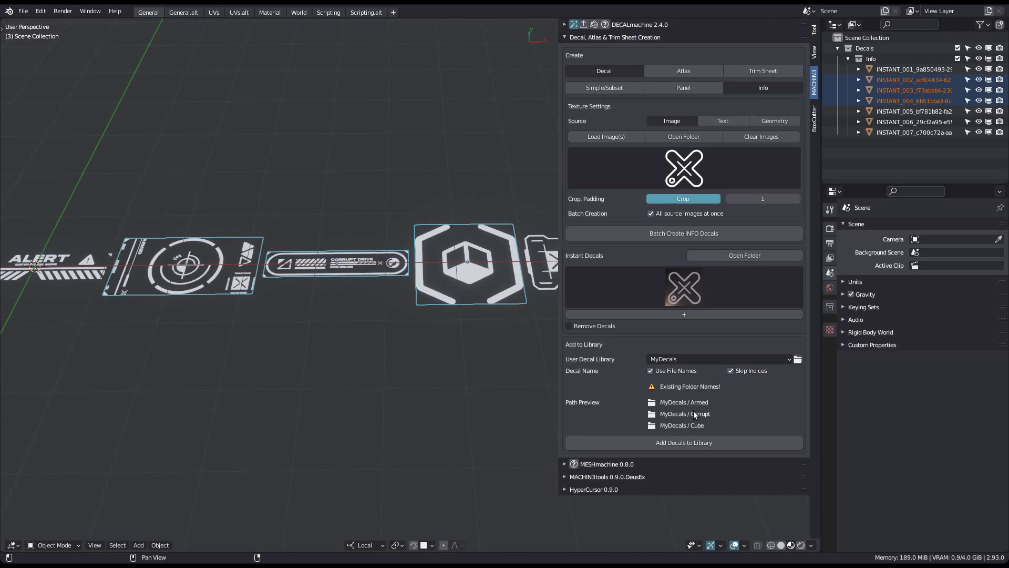
# Turn off both Use File Names and Skip Indices for the three selected decals.
pyautogui.click(731, 371)
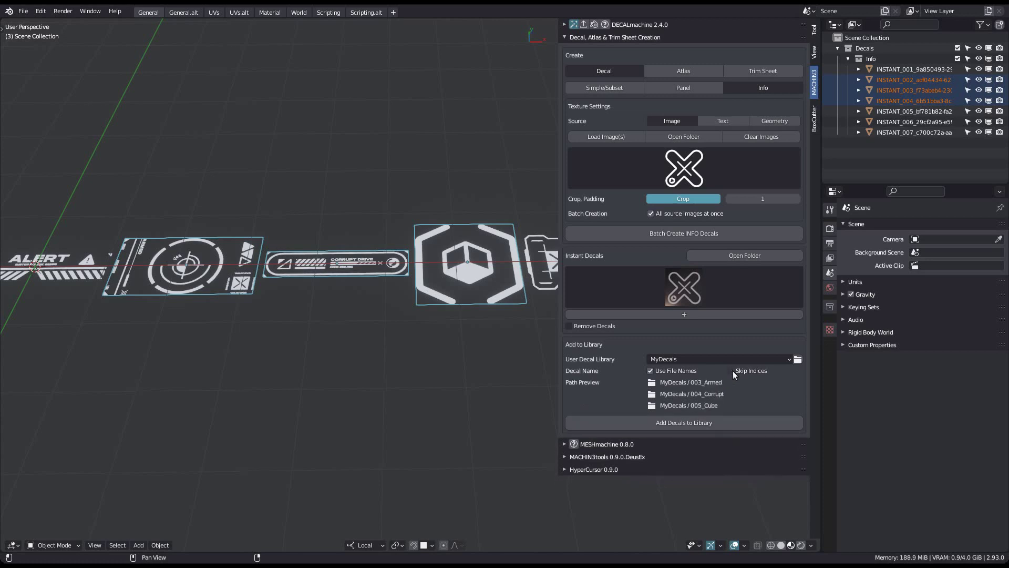
pyautogui.click(733, 370)
pyautogui.click(667, 370)
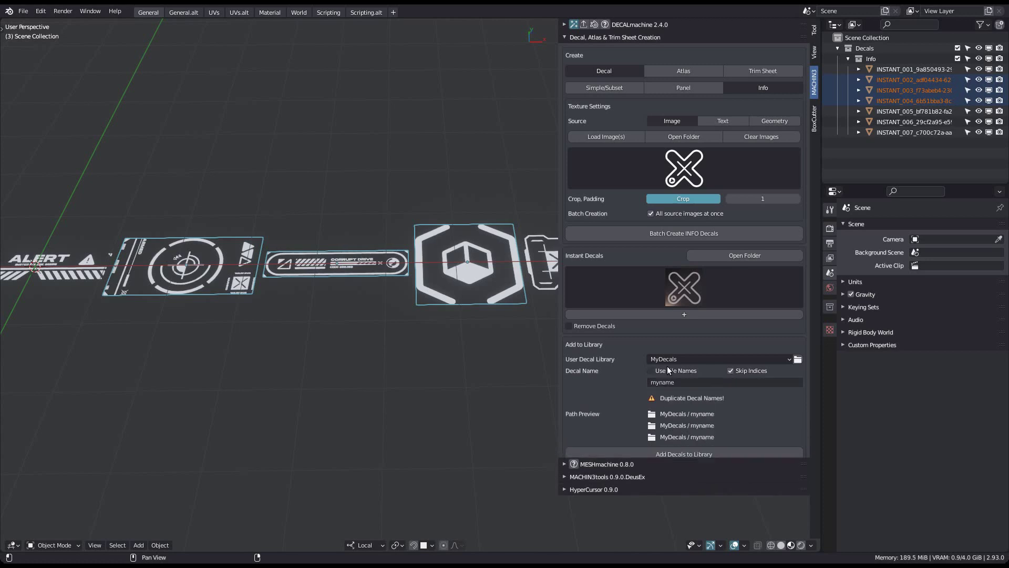
pyautogui.click(741, 371)
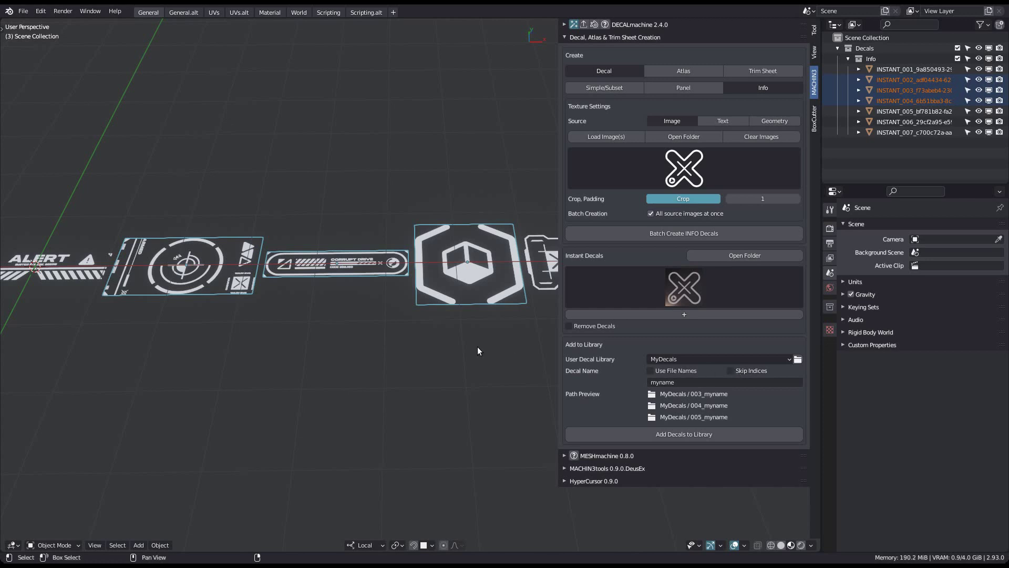
pyautogui.moveTo(478, 347); pyautogui.dragTo(396, 339, button='middle')
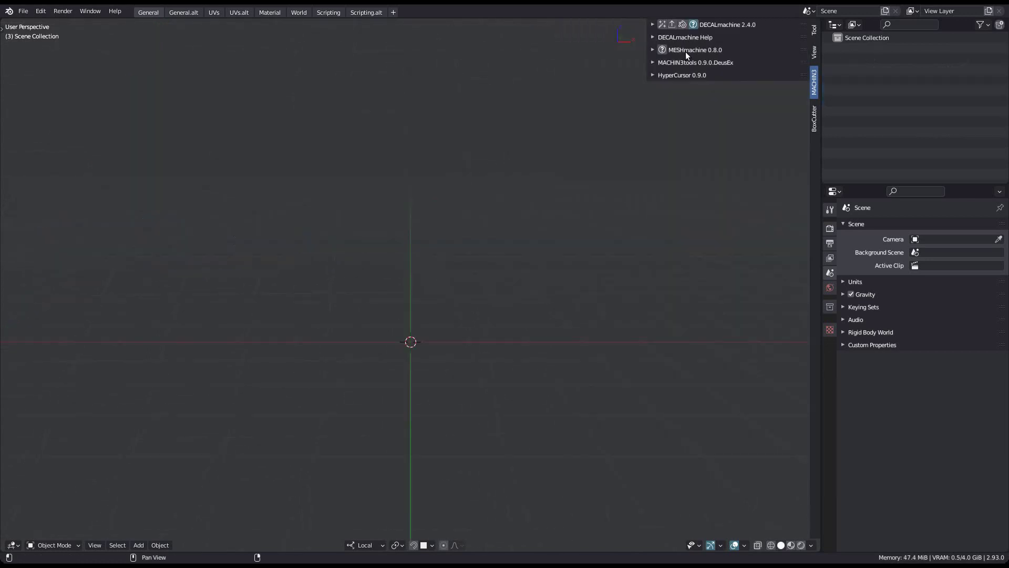
# Open the decal creation examples scene from the DECALmachine help and select the rings together with their base plane.
pyautogui.click(689, 39)
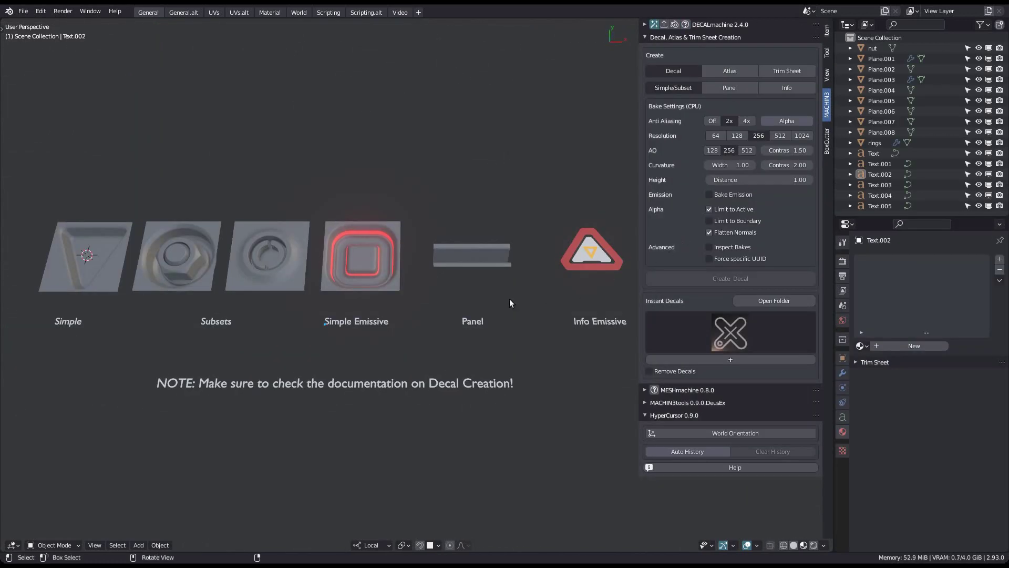
pyautogui.scroll(4, 231, 248)
pyautogui.click(331, 255)
pyautogui.keyDown('shift'); pyautogui.click(345, 300); pyautogui.keyUp('shift')
pyautogui.keyDown('shift'); pyautogui.moveTo(382, 255); pyautogui.dragTo(451, 277, button='middle'); pyautogui.keyUp('shift')
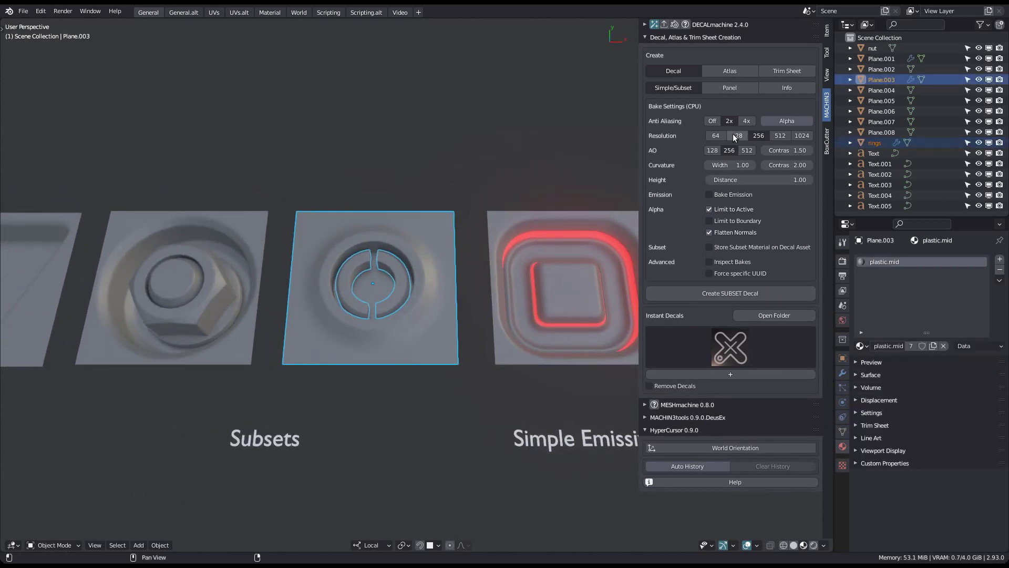
# Create a subset decal from the rings and base plane at 128 resolution and move it above and to the left of them.
pyautogui.click(717, 293)
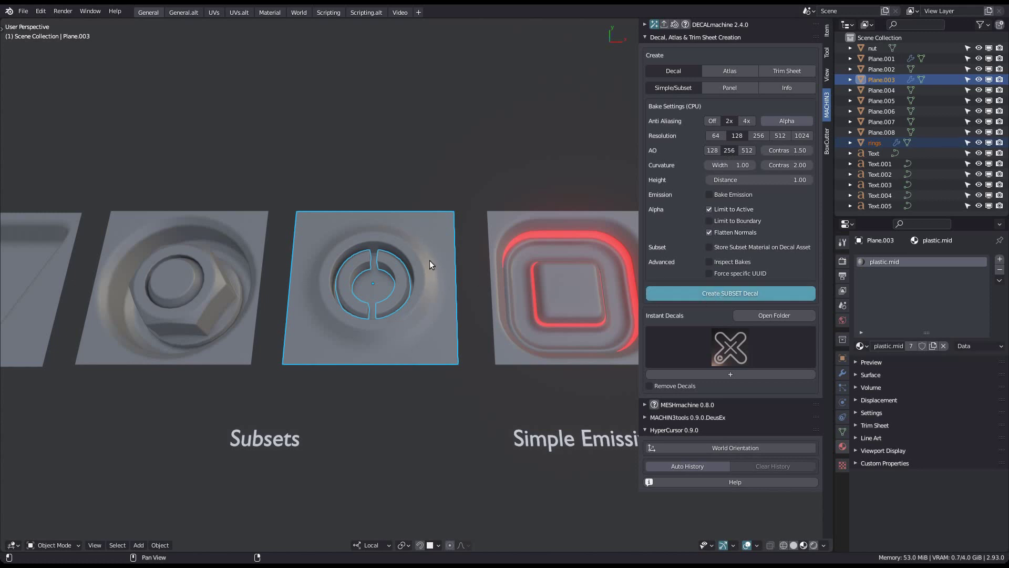
pyautogui.moveTo(408, 275); pyautogui.dragTo(415, 398, button='middle')
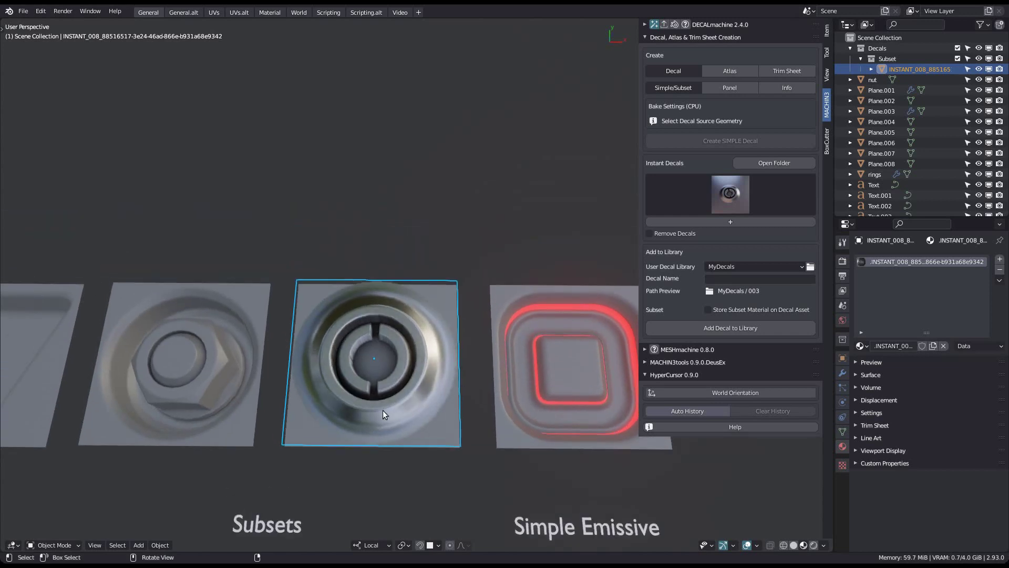
pyautogui.press('g')
pyautogui.press('y')
pyautogui.click(394, 231)
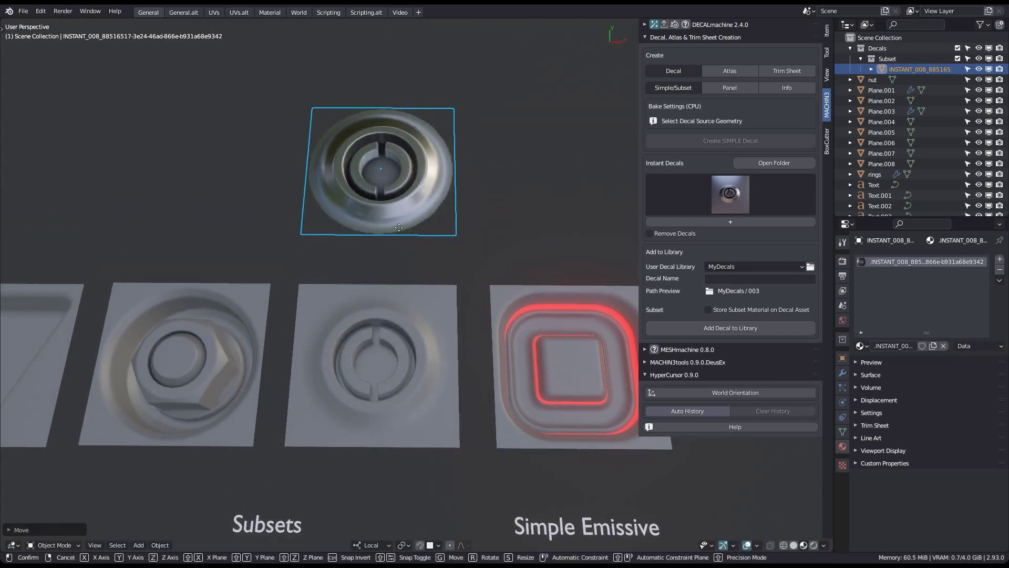
pyautogui.press('g')
pyautogui.press('x')
pyautogui.click(293, 232)
# Create a second subset decal from the rings and their base plane, storing plastic.red as the subset material on the decal asset.
pyautogui.hotkey('alt', 'a')
pyautogui.click(413, 398)
pyautogui.click(408, 366)
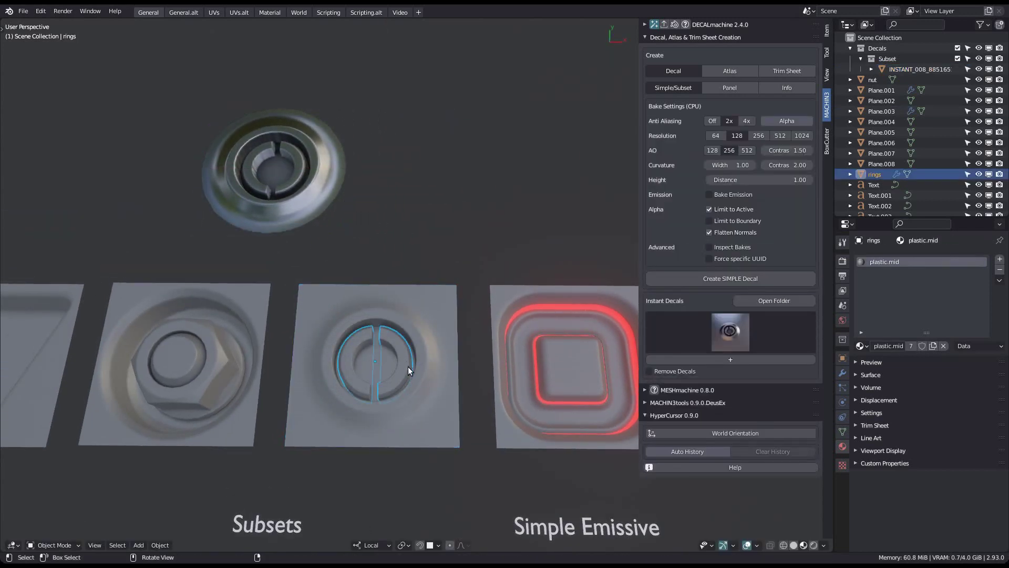
pyautogui.keyDown('shift'); pyautogui.click(441, 365); pyautogui.keyUp('shift')
pyautogui.click(756, 247)
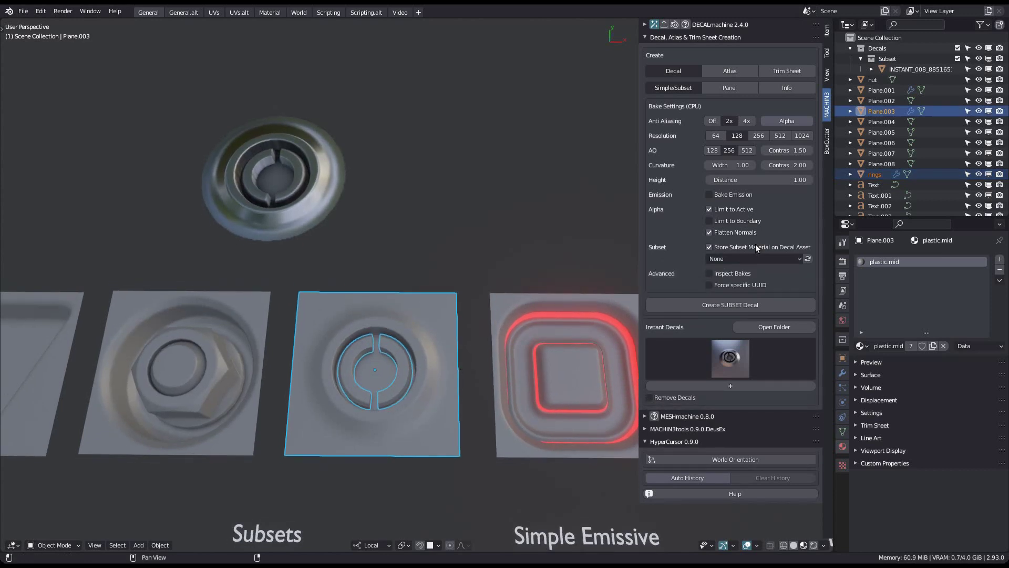
pyautogui.click(745, 258)
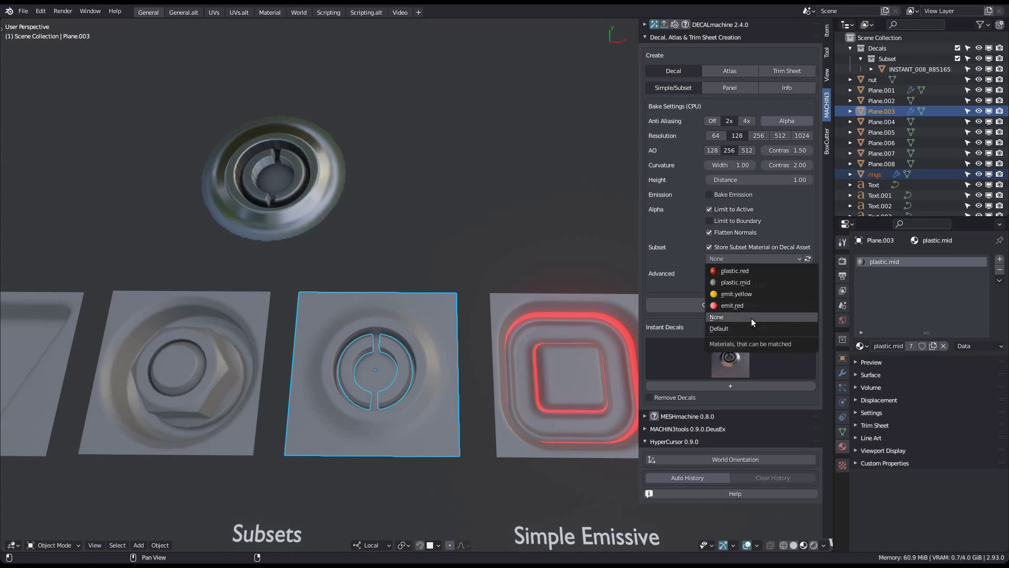
pyautogui.click(766, 271)
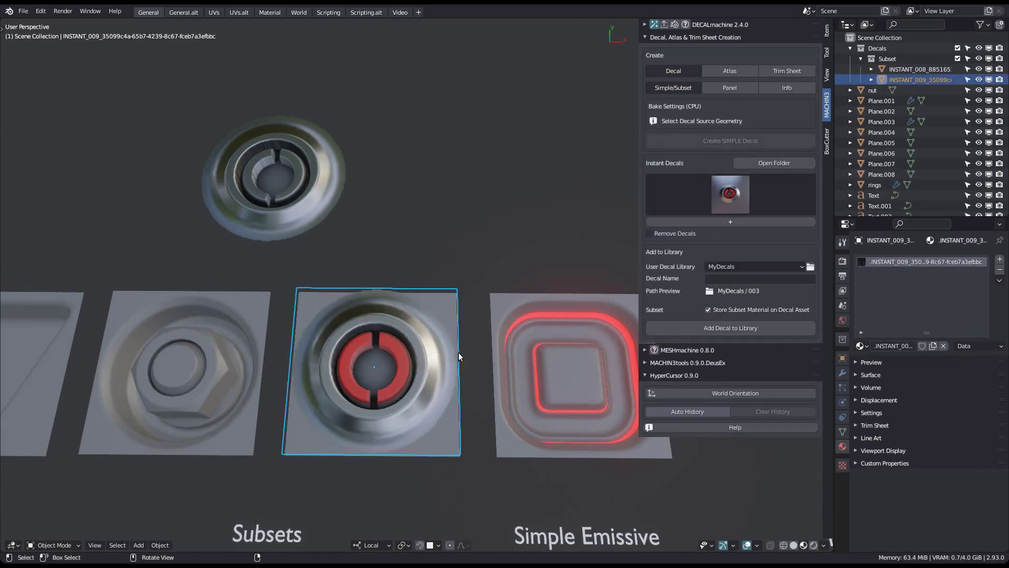
# Move the red-ringed decal above its source geometry and to the right of the first subset decal.
pyautogui.keyDown('shift'); pyautogui.moveTo(445, 340); pyautogui.dragTo(425, 388, button='middle'); pyautogui.keyUp('shift')
pyautogui.press('g')
pyautogui.press('y')
pyautogui.click(426, 227)
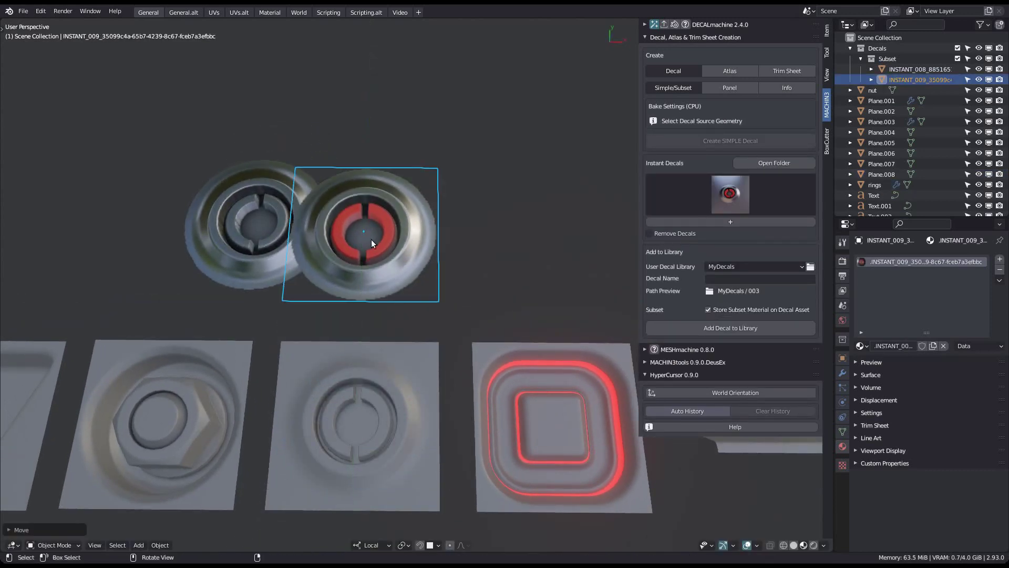
pyautogui.press('g')
pyautogui.press('x')
pyautogui.click(431, 238)
# Compare the two subset decals and examine their thumbnails among the instant decals.
pyautogui.click(298, 238)
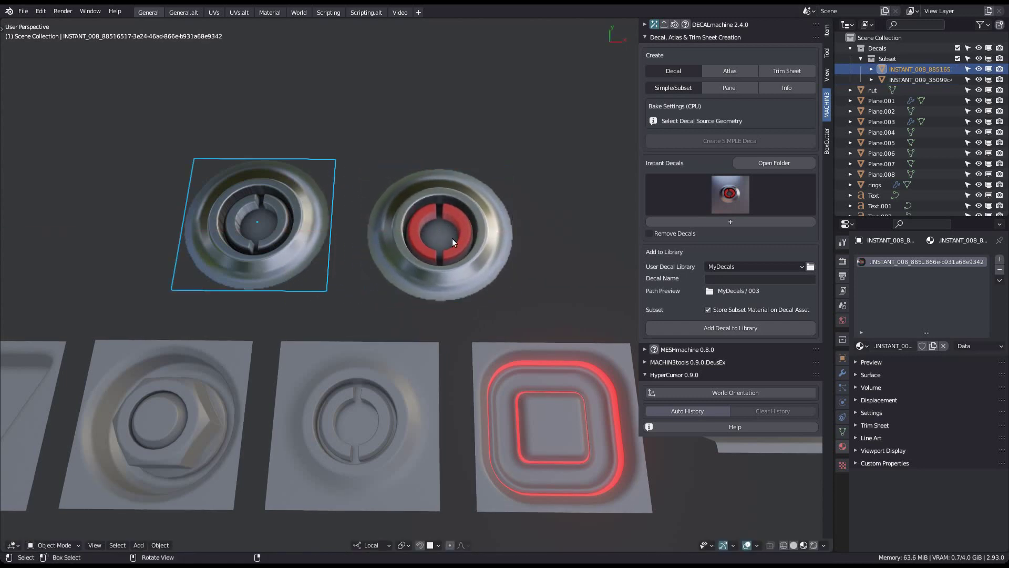
pyautogui.click(451, 239)
pyautogui.click(740, 180)
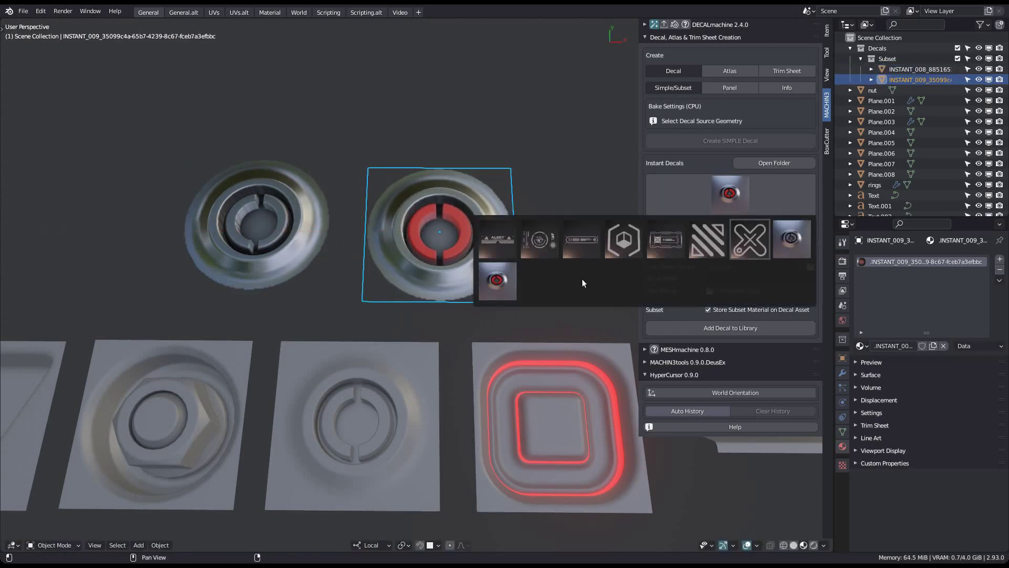
pyautogui.keyDown('shift'); pyautogui.moveTo(419, 257); pyautogui.dragTo(435, 281, button='middle'); pyautogui.keyUp('shift')
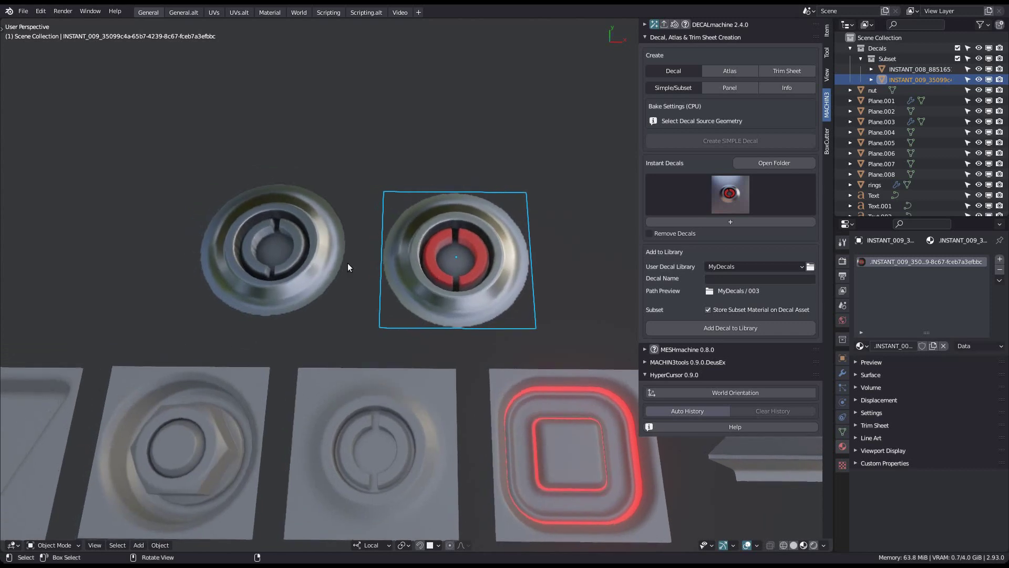
pyautogui.click(300, 256)
pyautogui.click(452, 253)
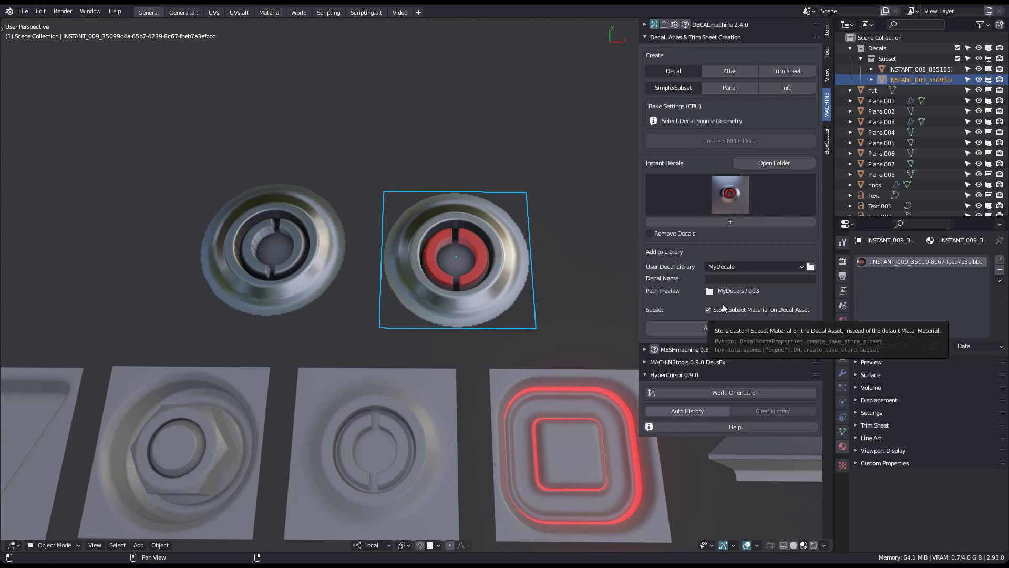
# Set the Subset Base Color of the grey-ringed decal's material to bright green in the Material workspace.
pyautogui.click(315, 262)
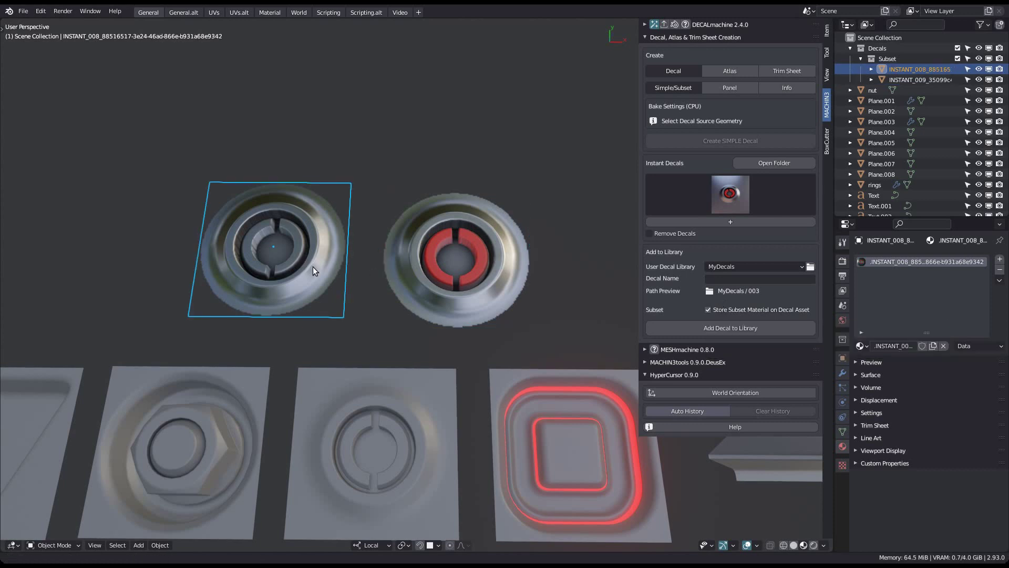
pyautogui.keyDown('shift'); pyautogui.moveTo(313, 266); pyautogui.dragTo(364, 272, button='middle'); pyautogui.keyUp('shift')
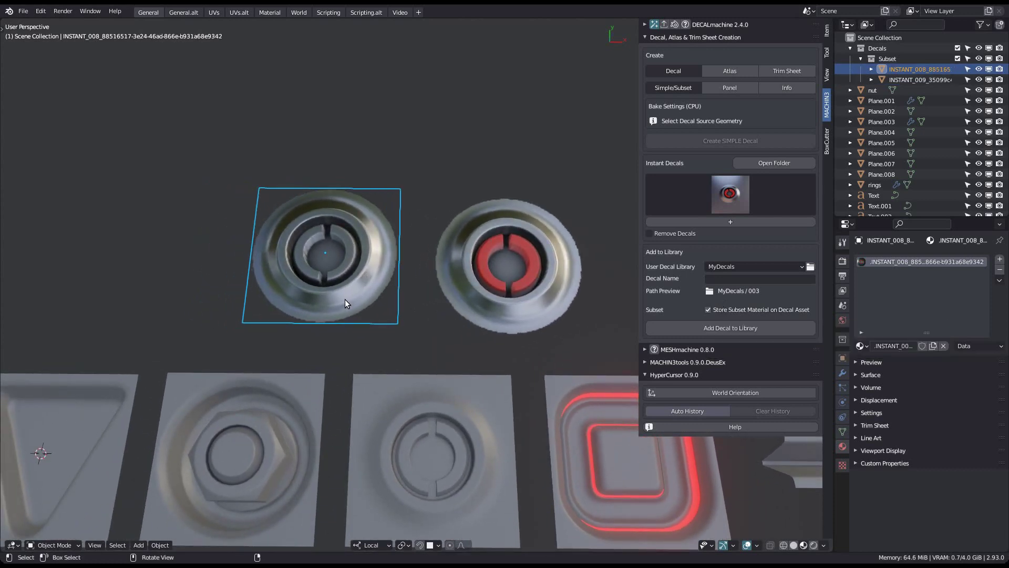
pyautogui.press('Pause')
pyautogui.click(342, 255)
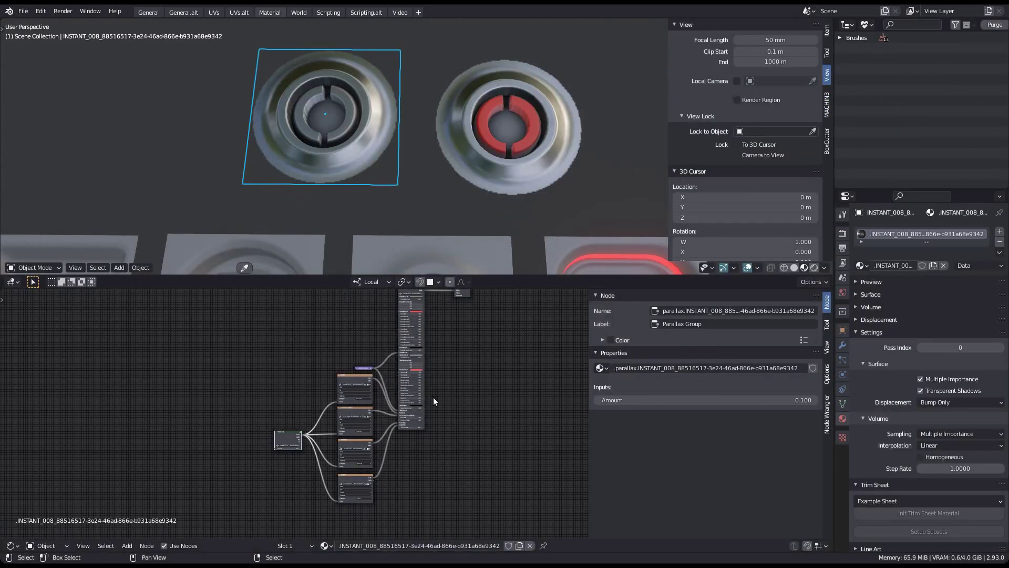
pyautogui.scroll(10, 433, 401)
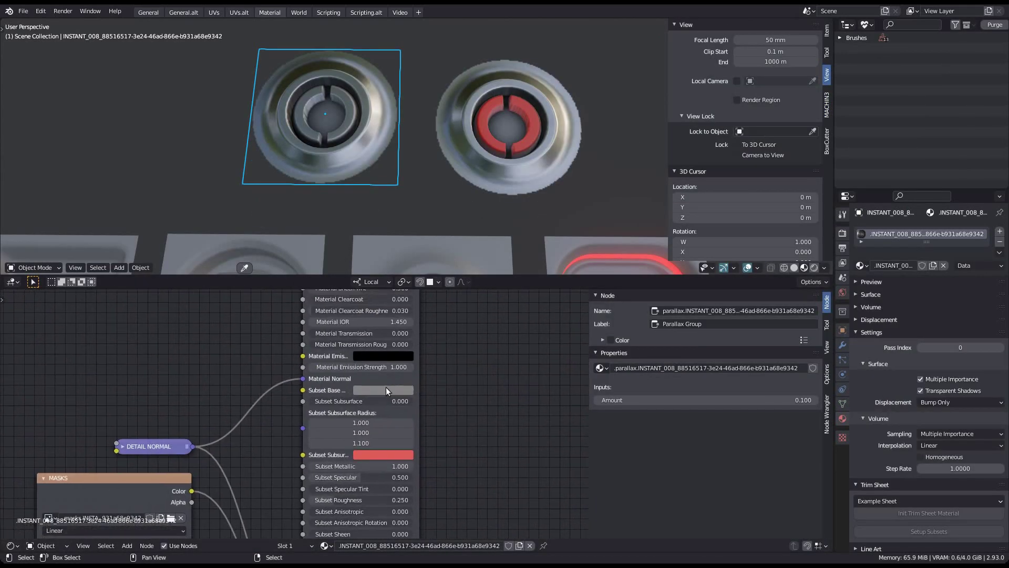
pyautogui.click(385, 390)
pyautogui.click(382, 315)
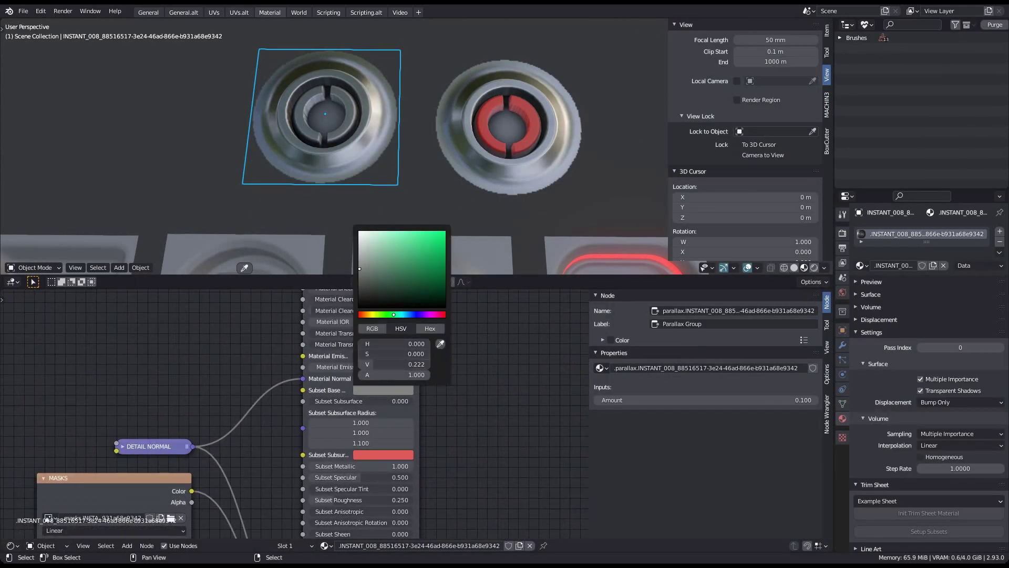
pyautogui.click(404, 273)
# Lower the Subset Metallic value of the green-ringed decal's material and return to the General workspace.
pyautogui.moveTo(402, 488); pyautogui.dragTo(401, 457, button='middle')
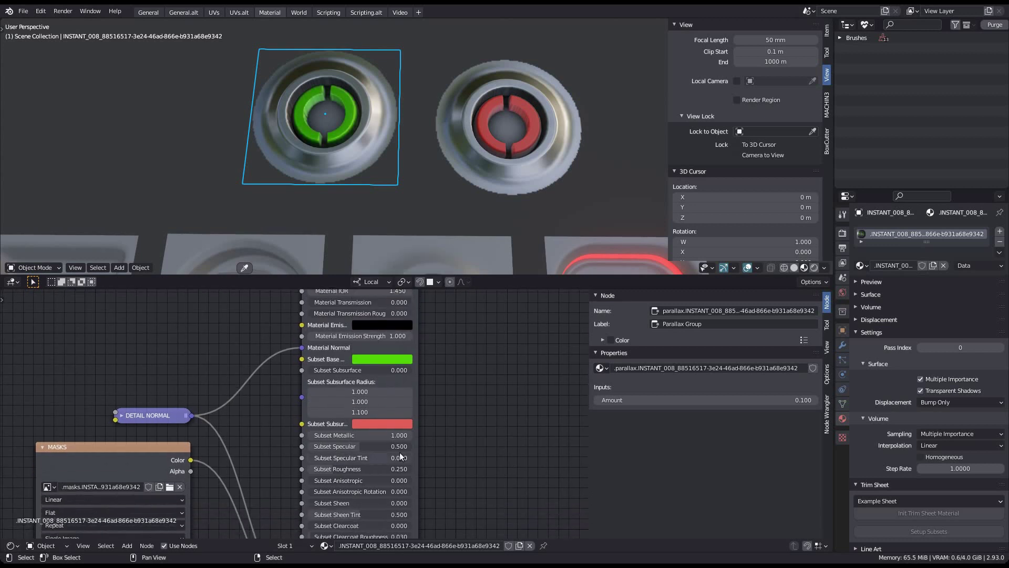
pyautogui.moveTo(379, 437); pyautogui.dragTo(308, 437)
pyautogui.moveTo(473, 444); pyautogui.dragTo(472, 467, button='middle')
pyautogui.press('Pause')
pyautogui.click(347, 171)
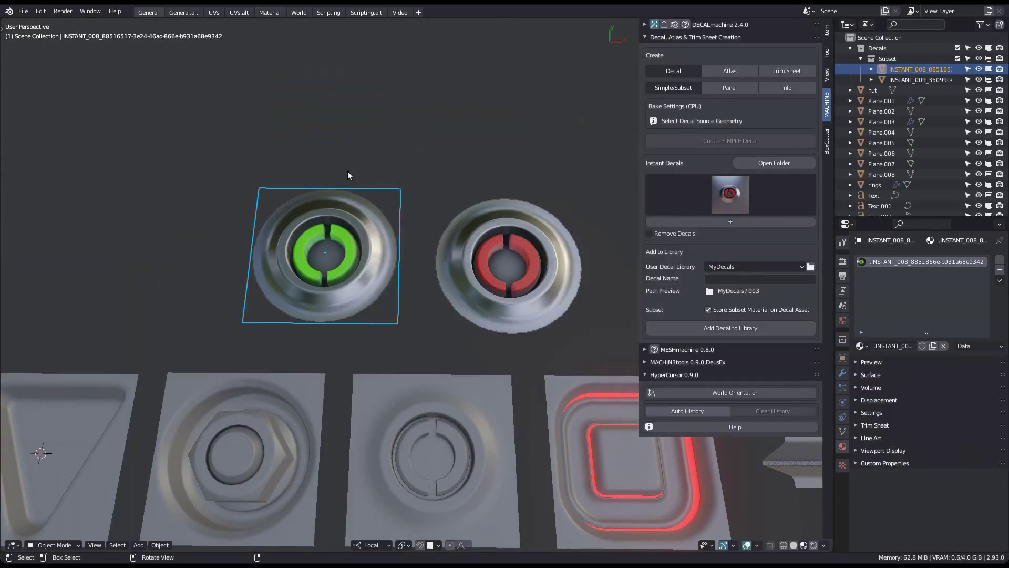
# Select the red-ringed decal together with the green-ringed decal.
pyautogui.keyDown('shift'); pyautogui.click(512, 276); pyautogui.keyUp('shift')
pyautogui.keyDown('shift'); pyautogui.moveTo(521, 292); pyautogui.dragTo(461, 242, button='middle'); pyautogui.keyUp('shift')
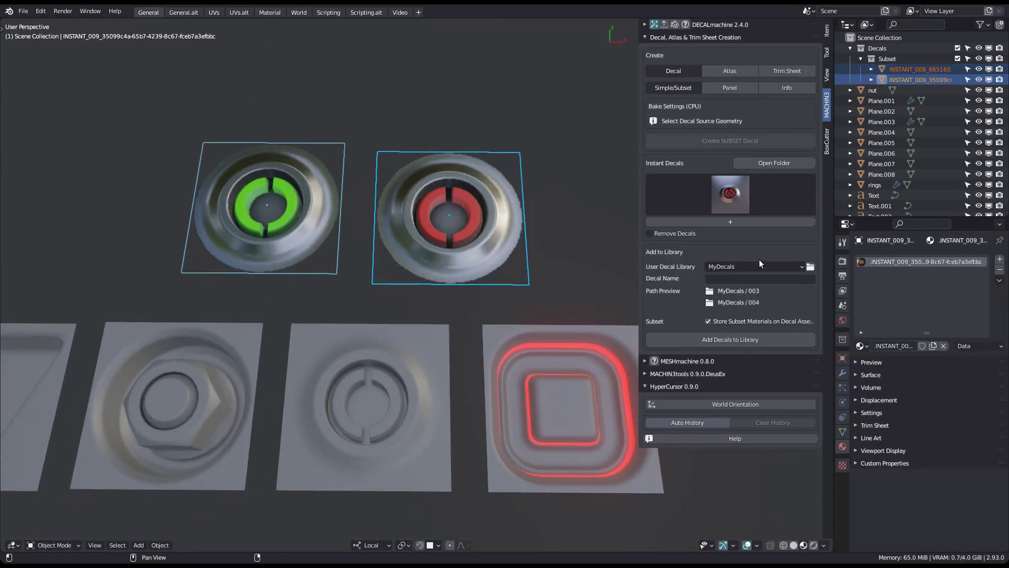